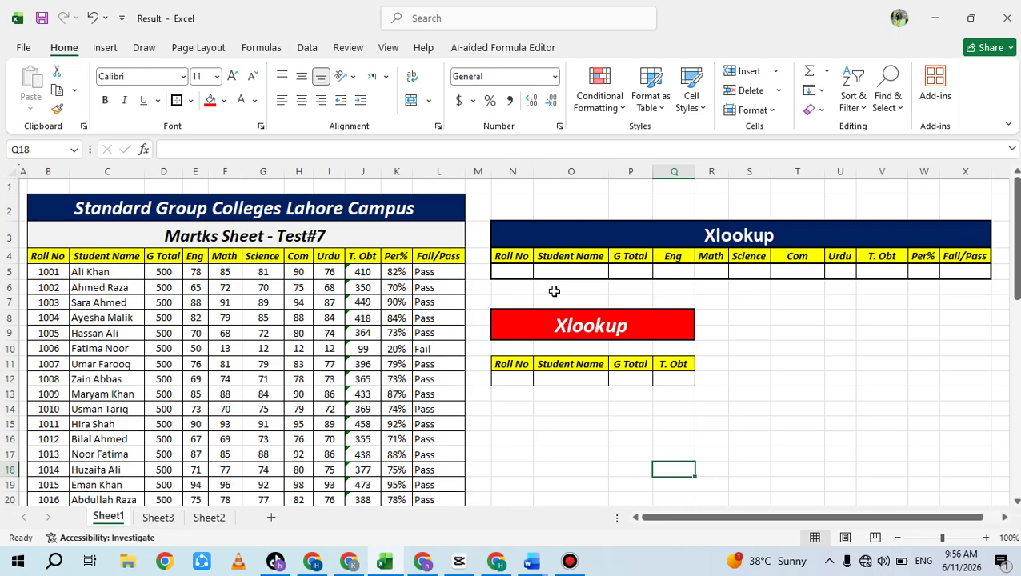
Examine the student marks sheet and the layout of the two empty Xlookup tables beside it
drag(552, 228, 627, 267)
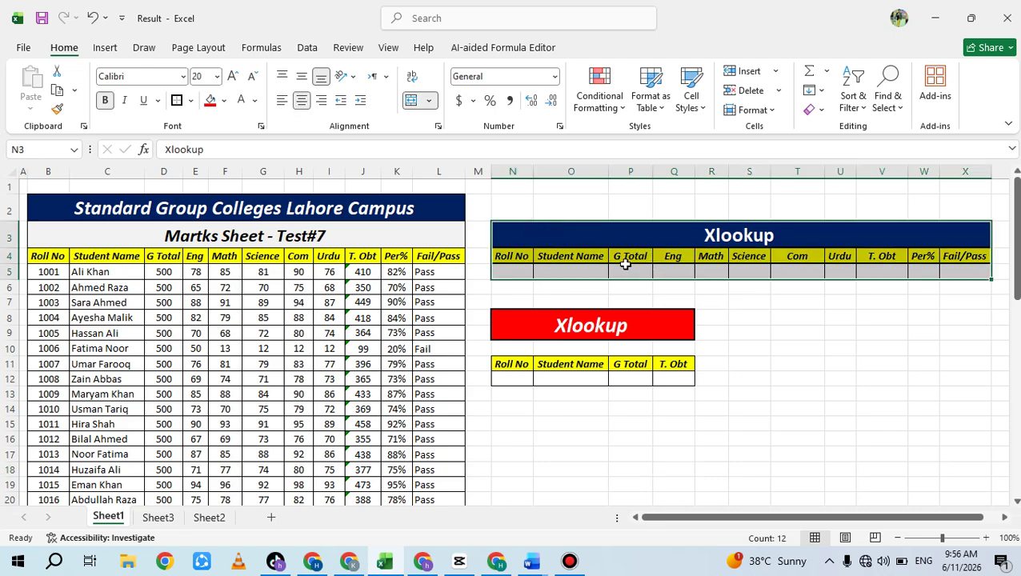
drag(530, 322, 552, 378)
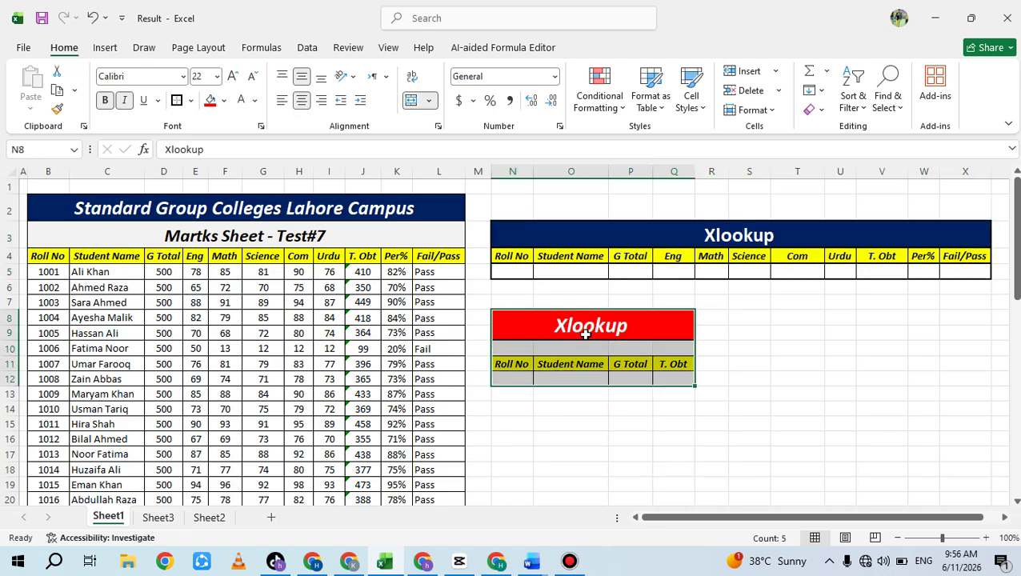
click(524, 302)
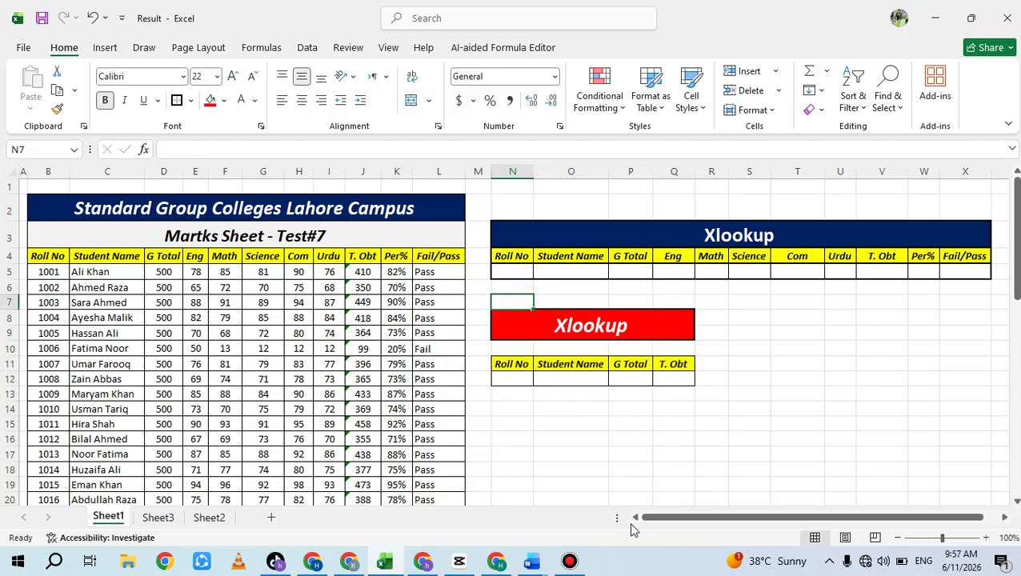
click(626, 410)
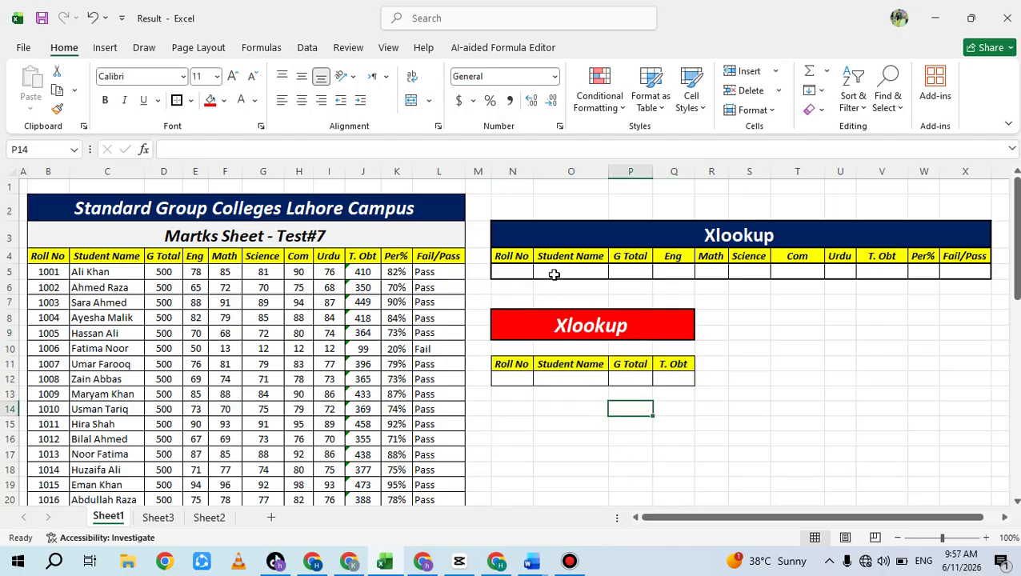
scroll(192, 237, down, 14)
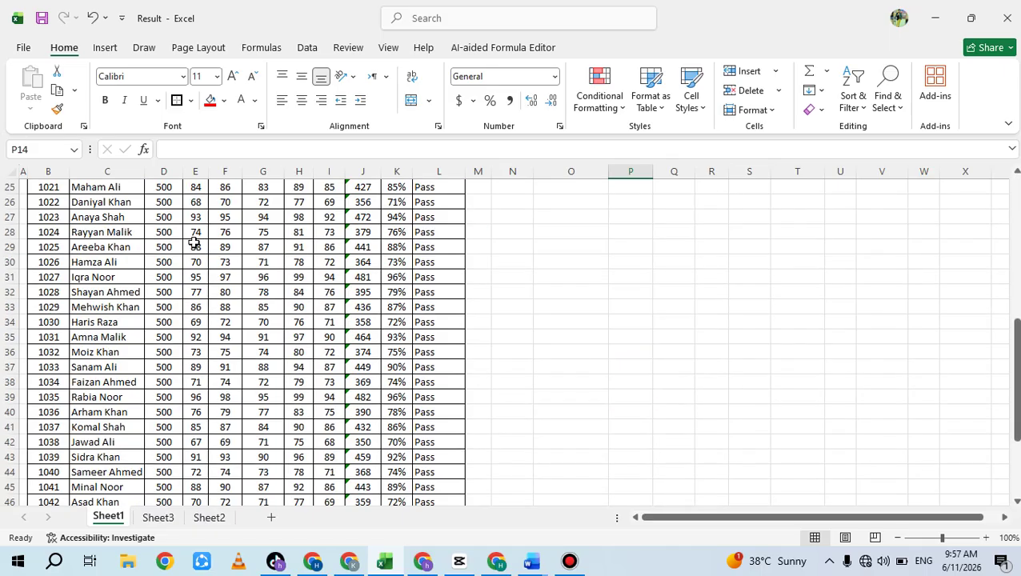
scroll(229, 295, up, 14)
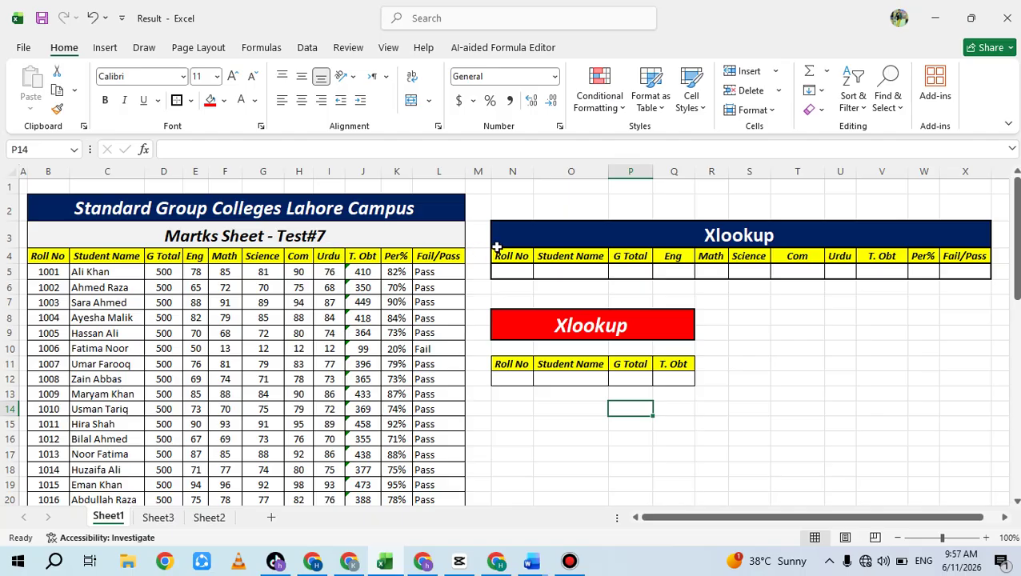
click(507, 274)
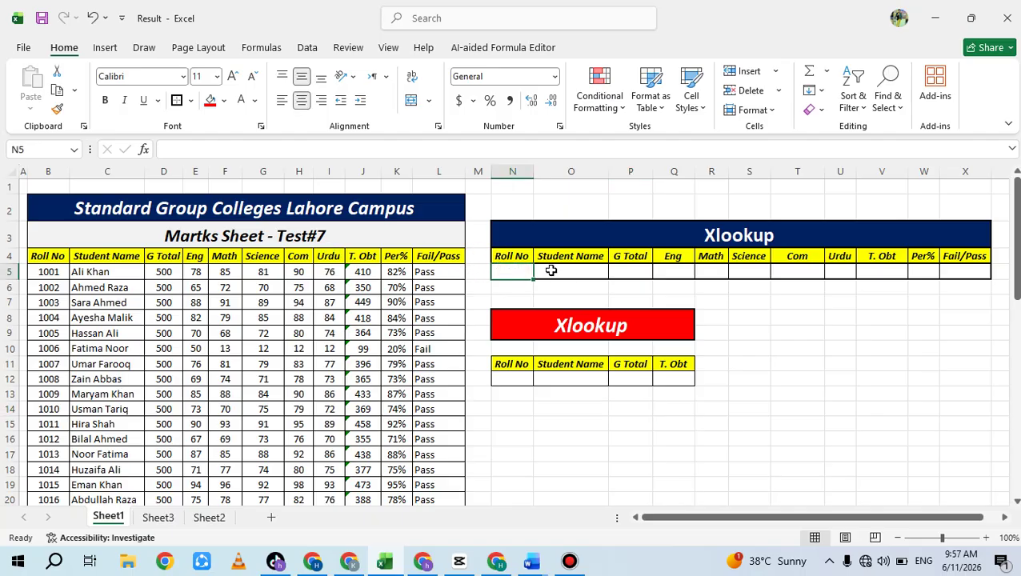
drag(554, 273, 960, 272)
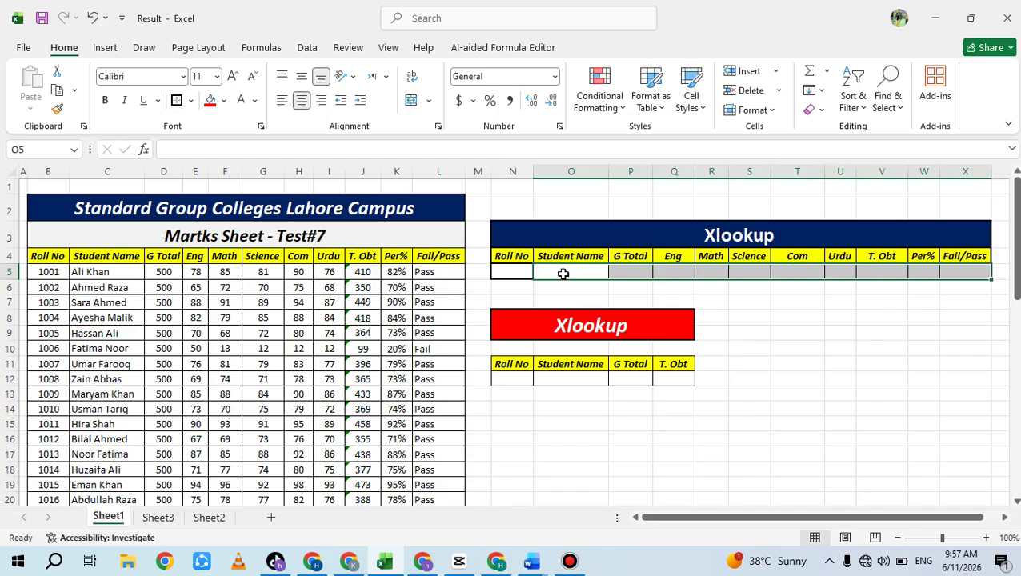
click(512, 272)
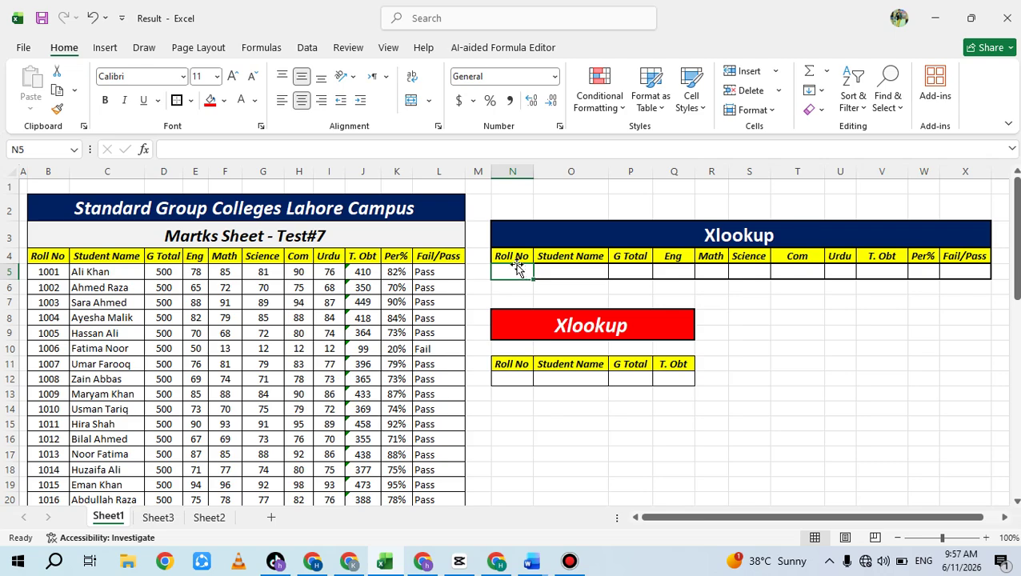
click(445, 283)
click(496, 274)
click(497, 291)
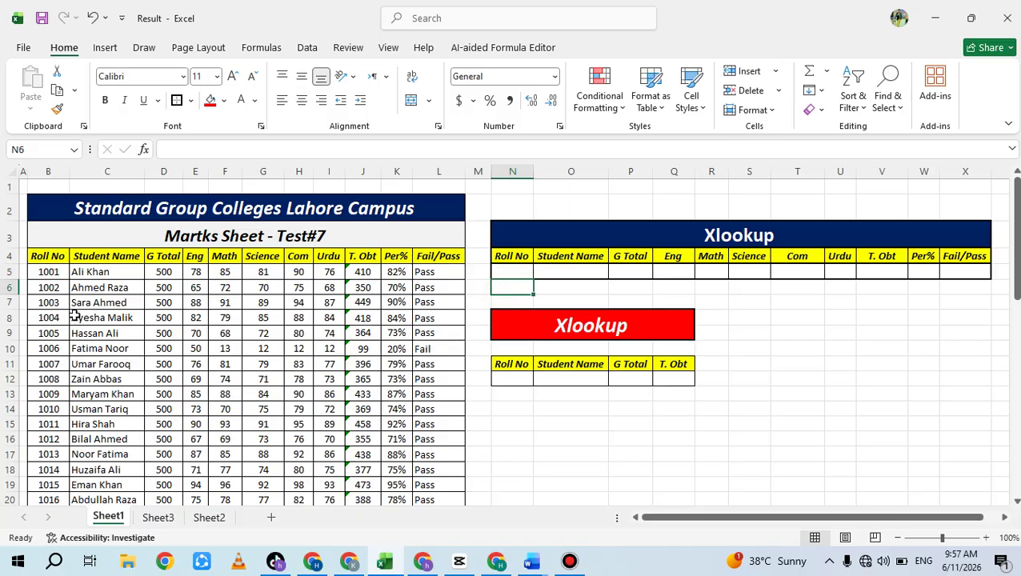
click(518, 274)
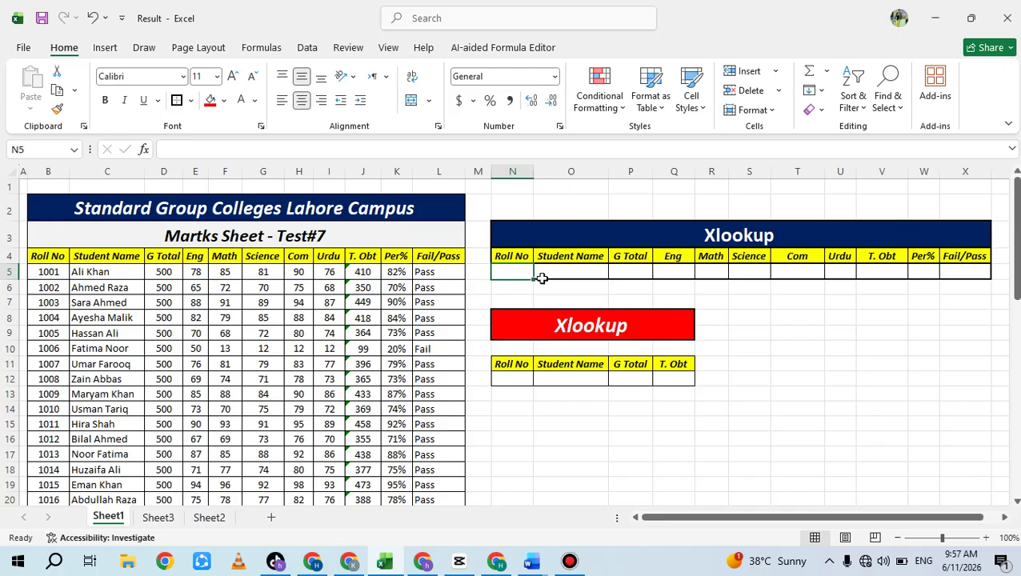
click(513, 286)
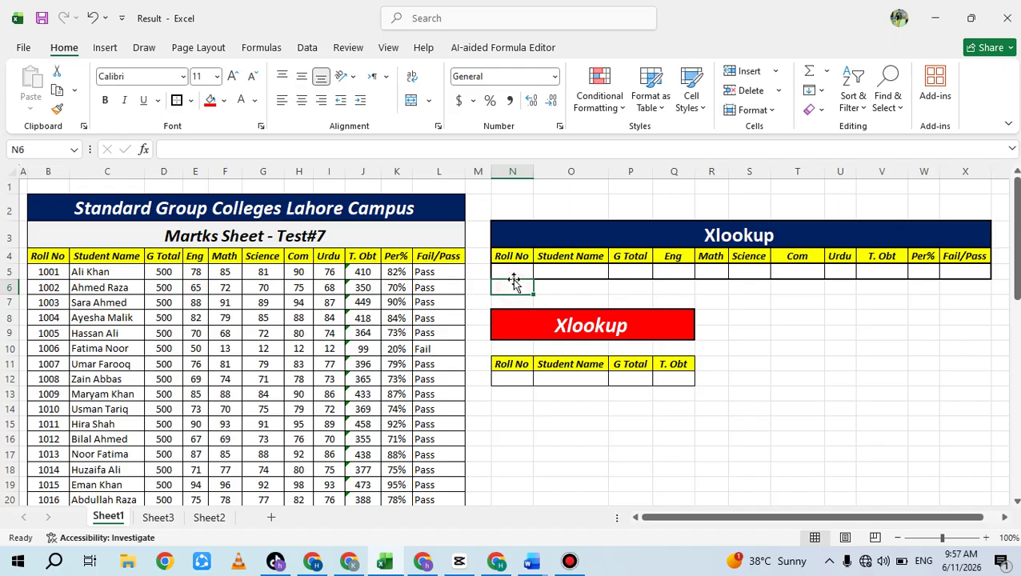
Add a list data validation to the Roll No cell N5 of the blue Xlookup table, with source =$B$5:$B$54
click(514, 270)
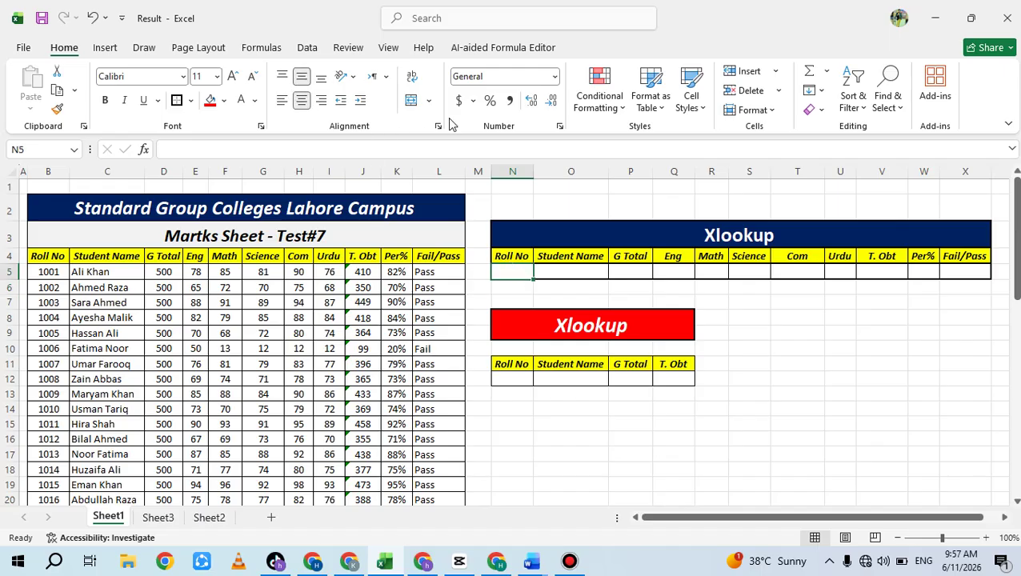
click(308, 48)
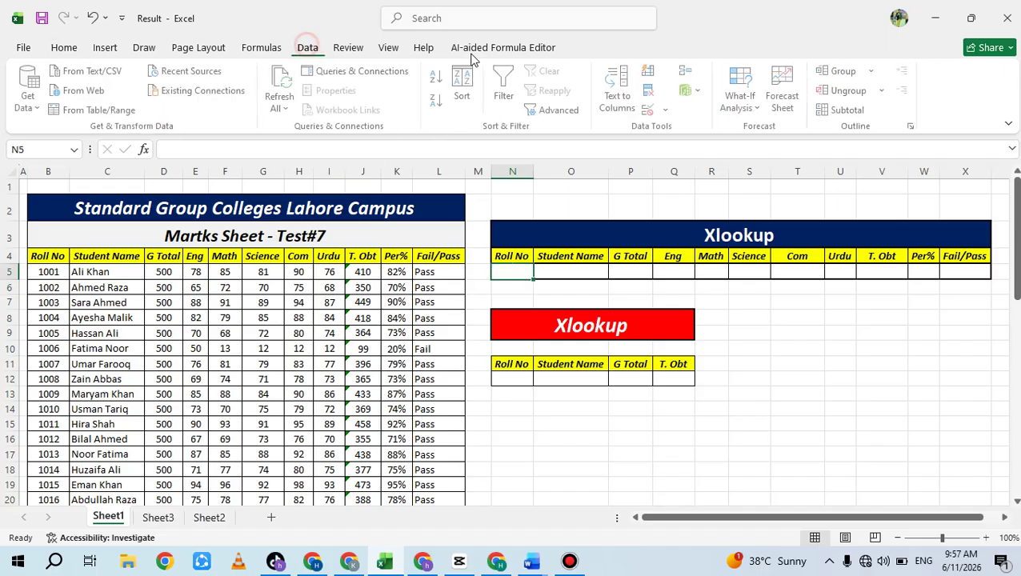
click(668, 110)
click(687, 132)
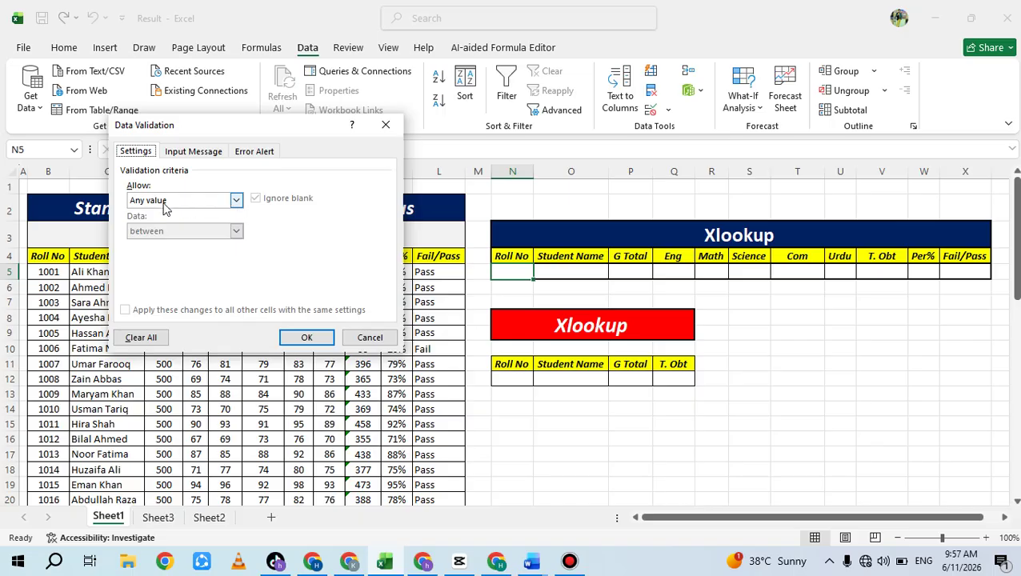
click(237, 201)
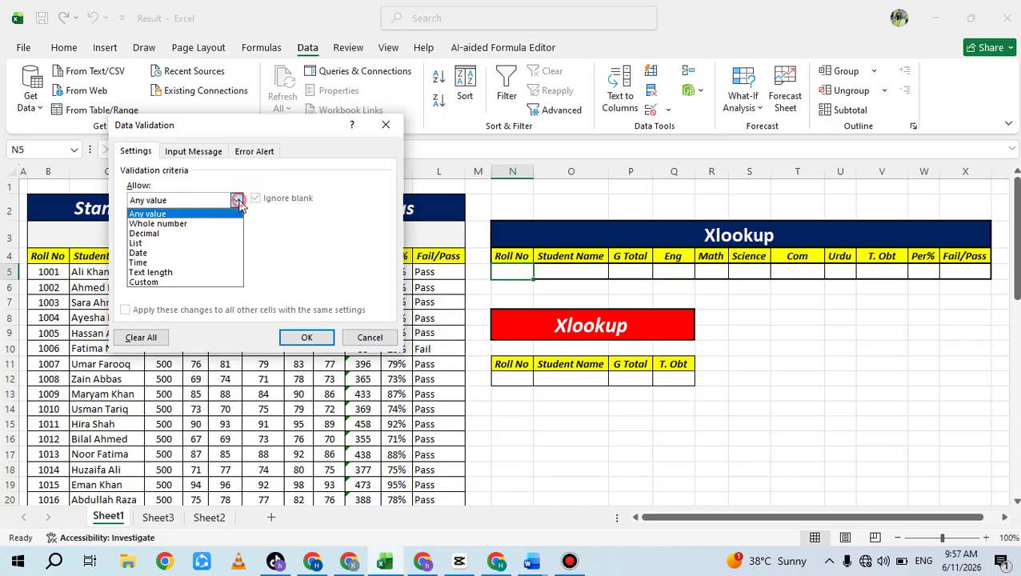
click(176, 246)
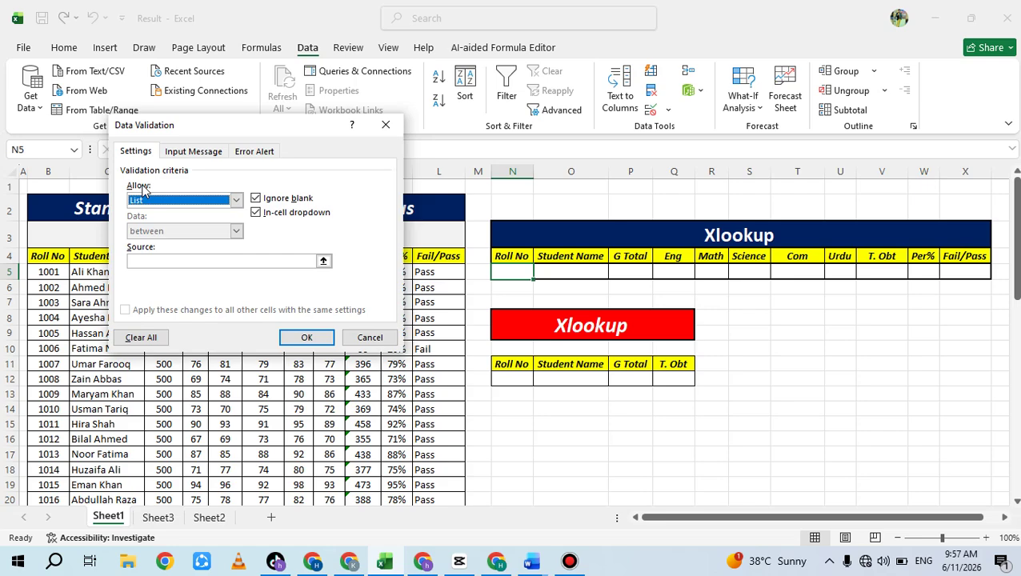
click(324, 261)
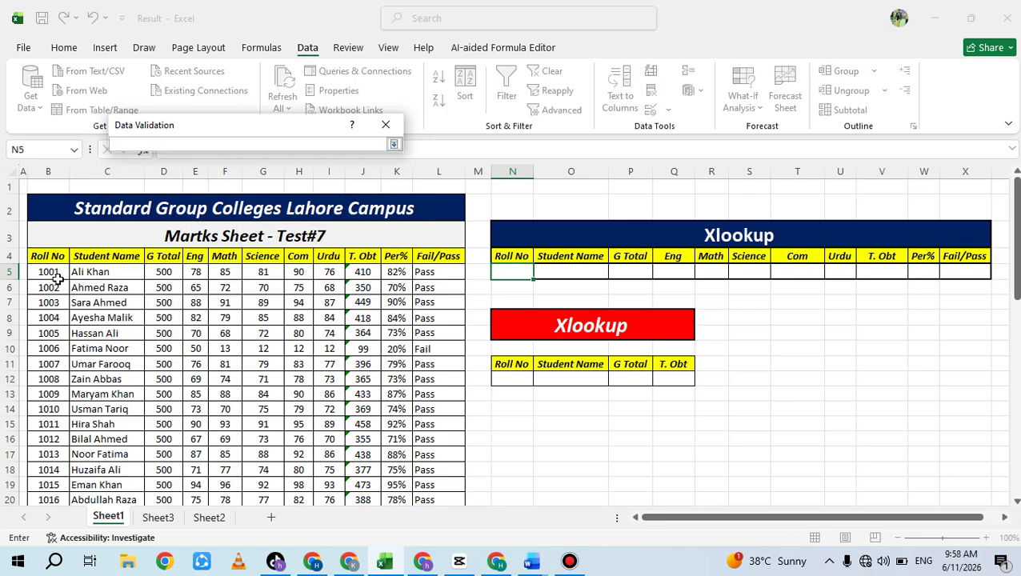
drag(48, 272, 56, 473)
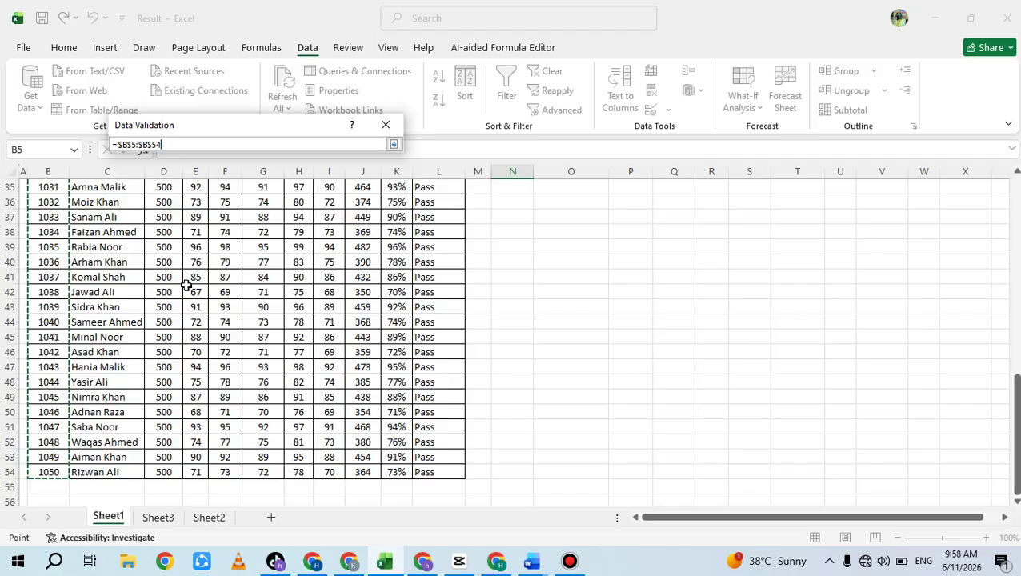
key(Return)
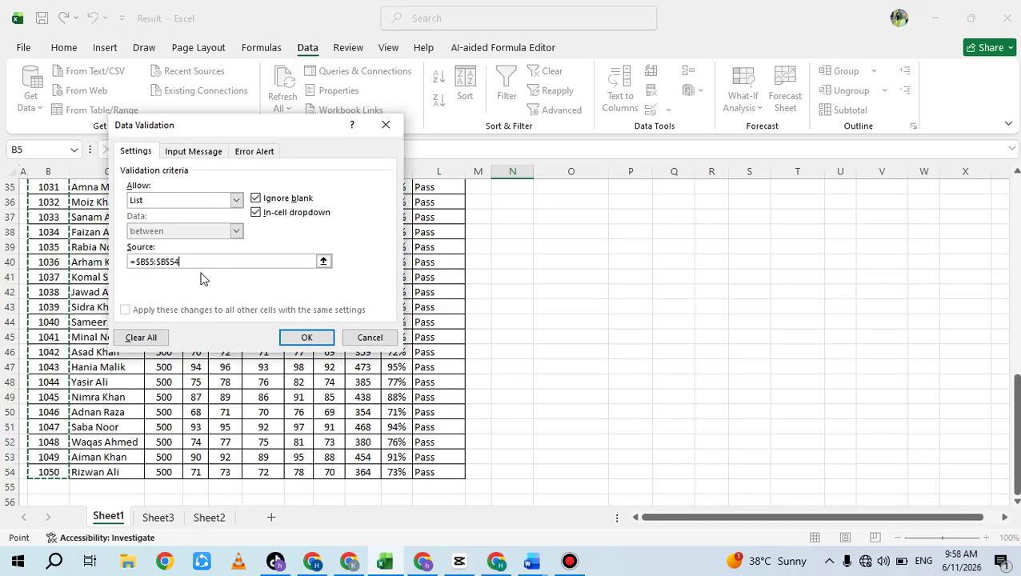
key(Return)
Browse the roll number dropdown in N5 without choosing an entry, and review the empty result cells O5:X5
scroll(488, 299, up, 11)
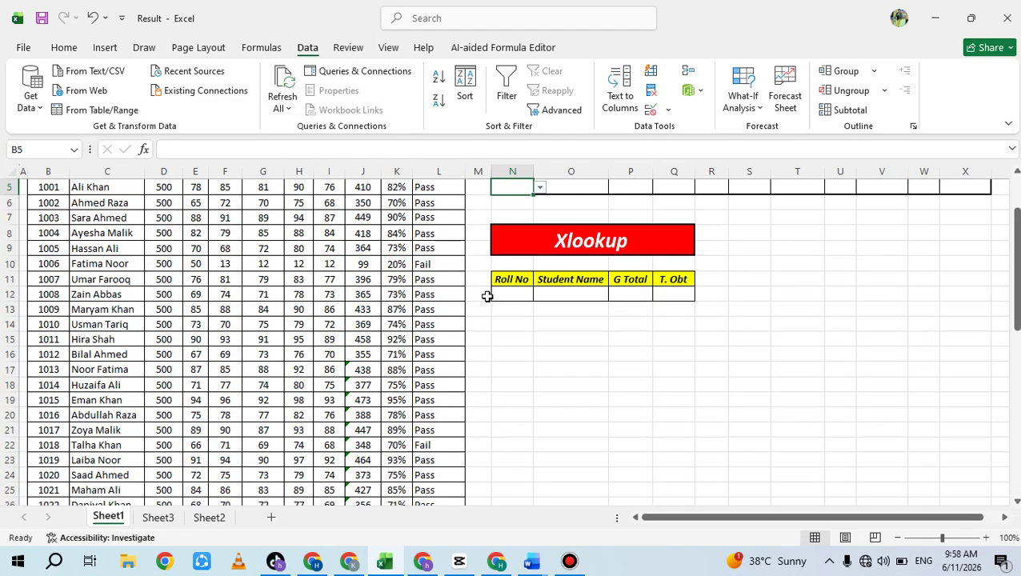
click(543, 271)
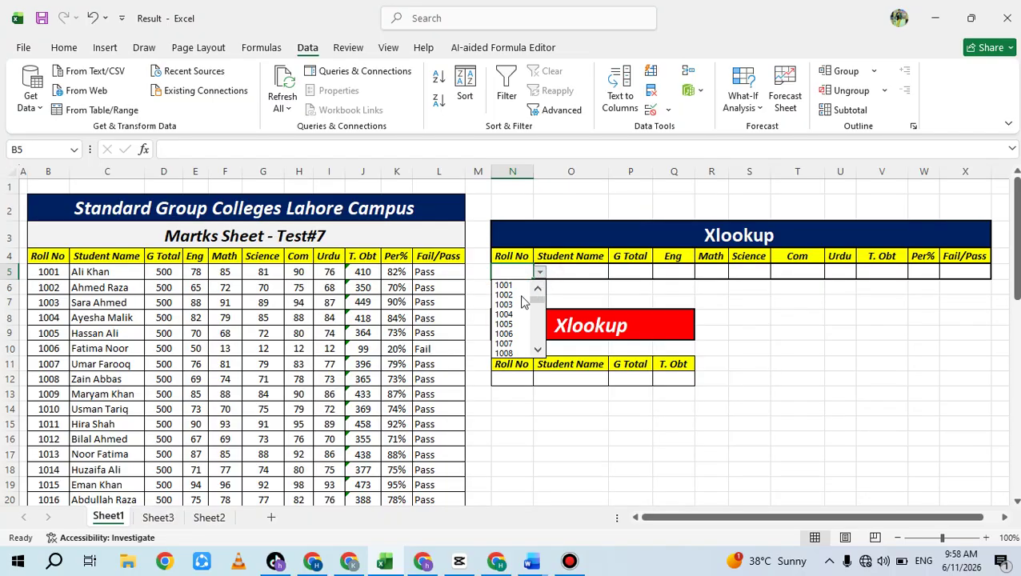
mouse_move(536, 298)
mouse_down()
mouse_move(538, 363)
mouse_move(550, 301)
mouse_up()
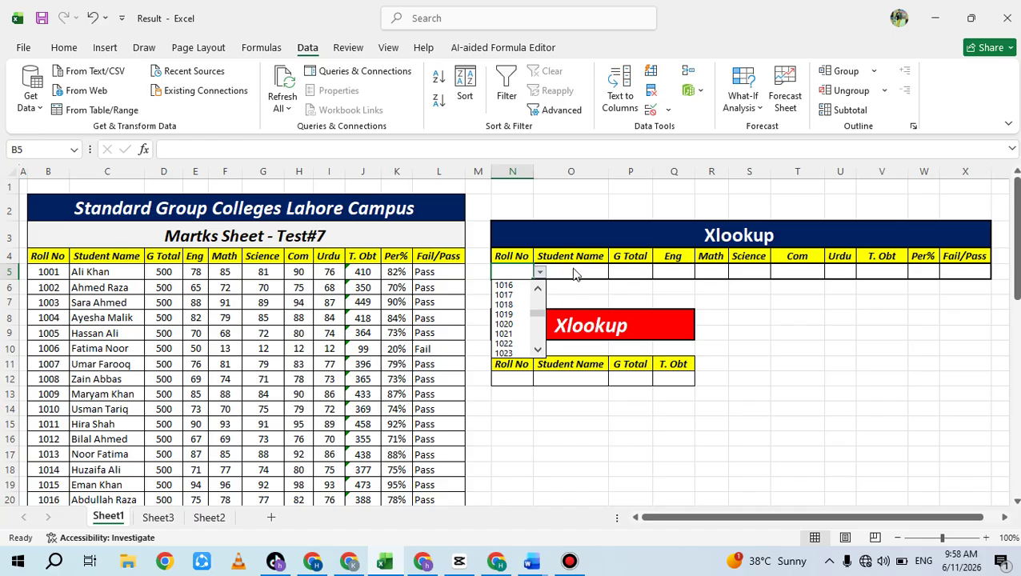
key(Escape)
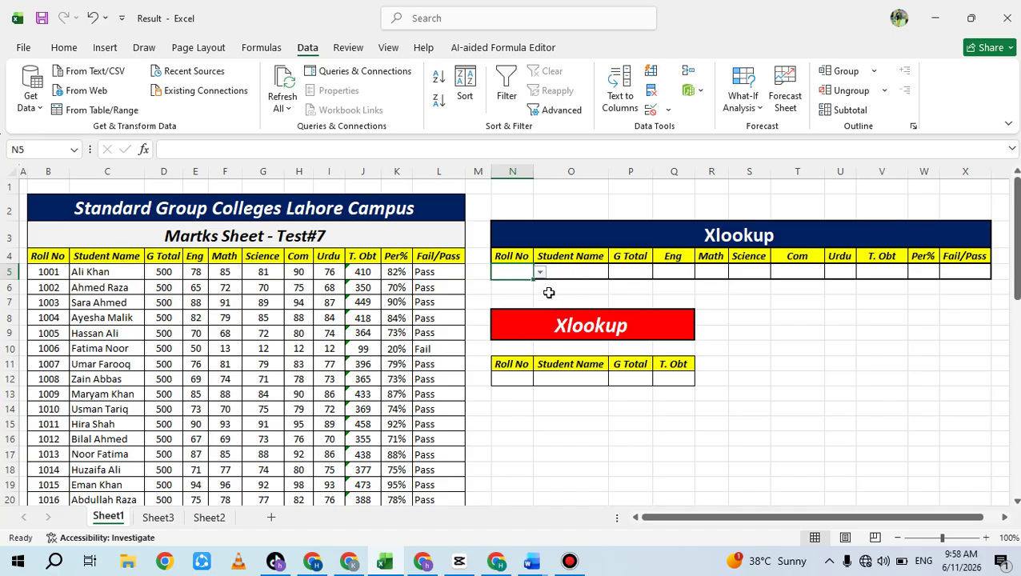
click(552, 288)
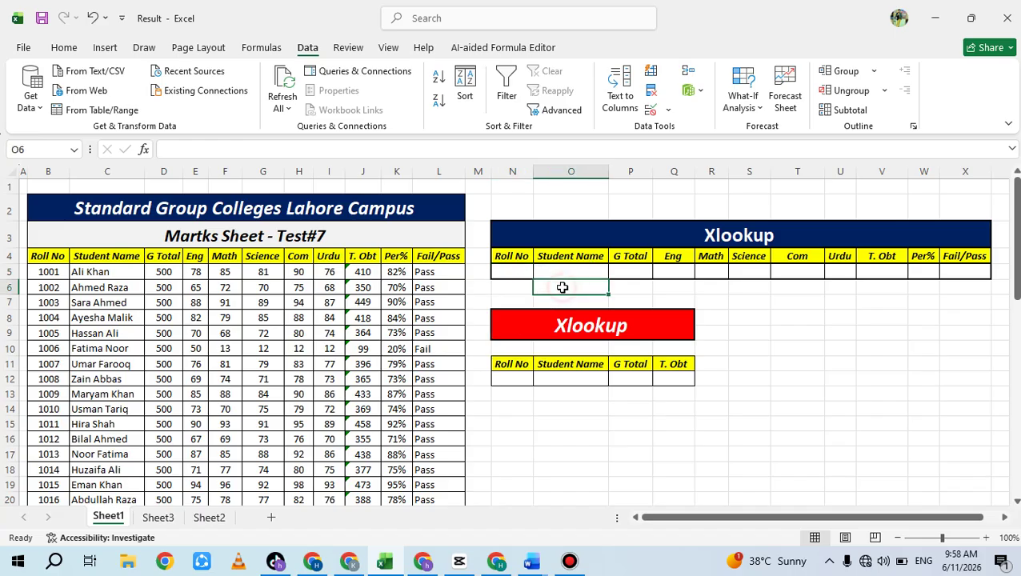
click(509, 285)
click(522, 274)
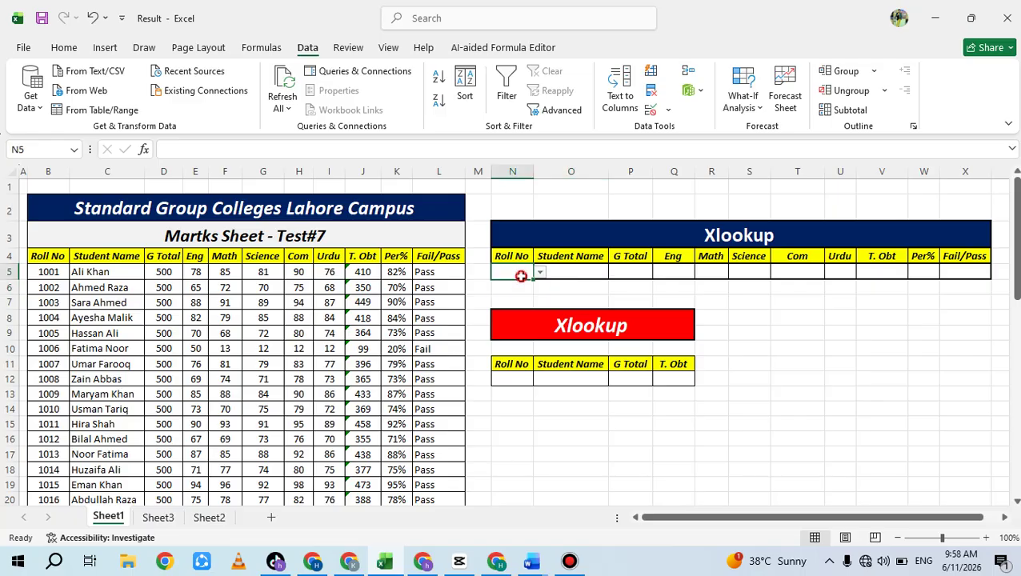
drag(563, 276, 954, 273)
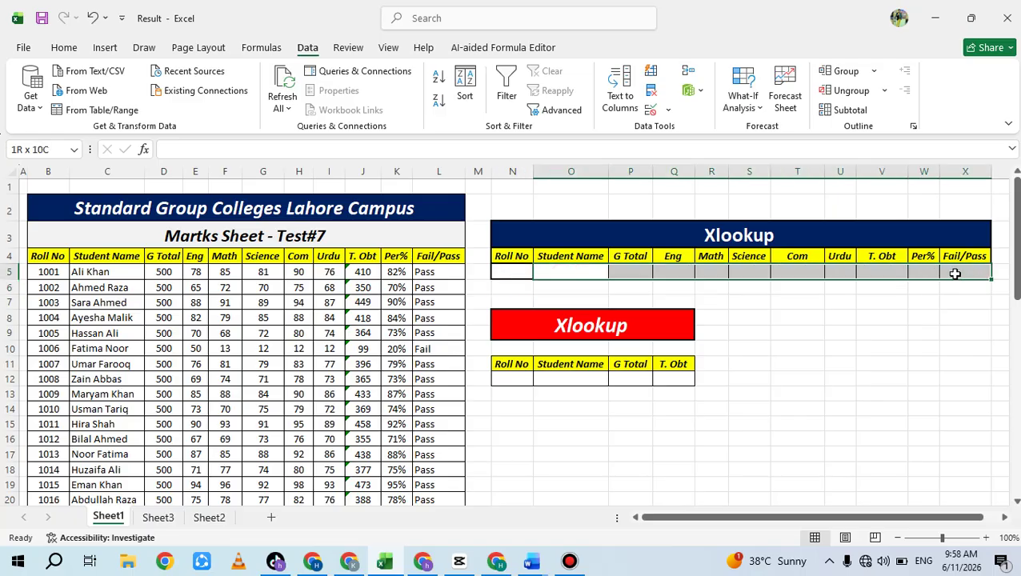
click(787, 272)
Begin an XLOOKUP formula in Student Name cell O5, using N5 as lookup value and B5:B54 as lookup array
click(577, 274)
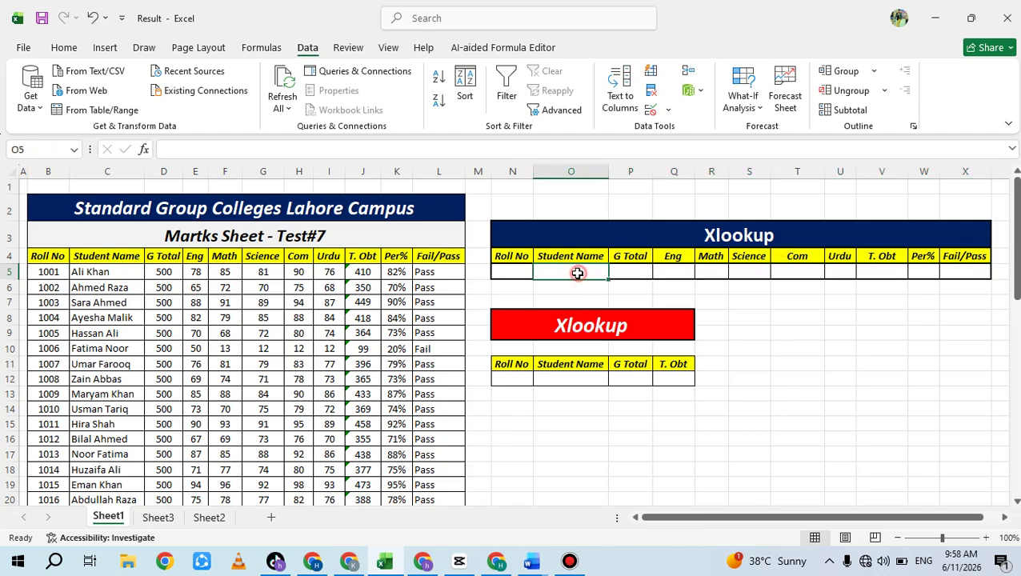
click(217, 148)
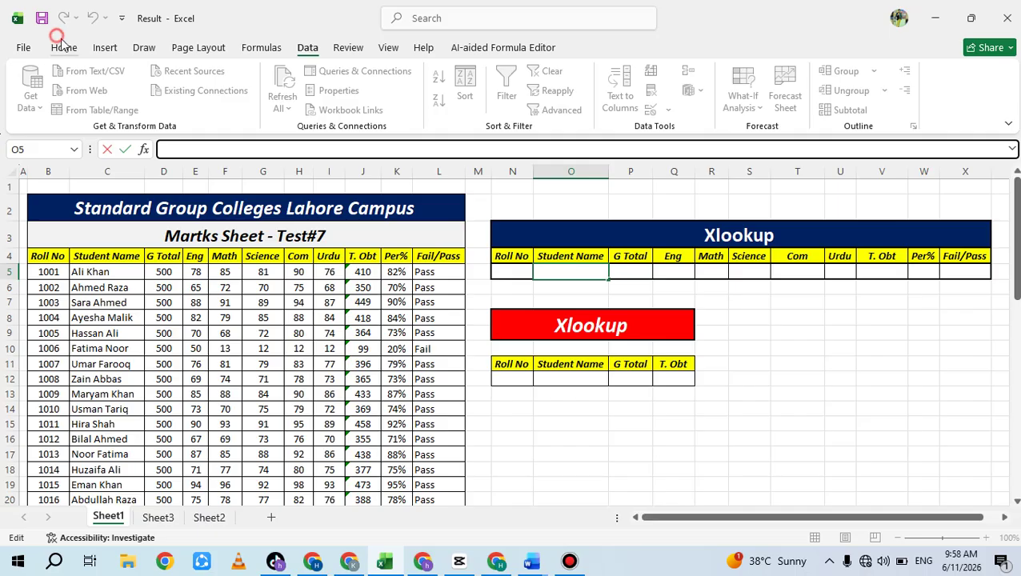
click(64, 47)
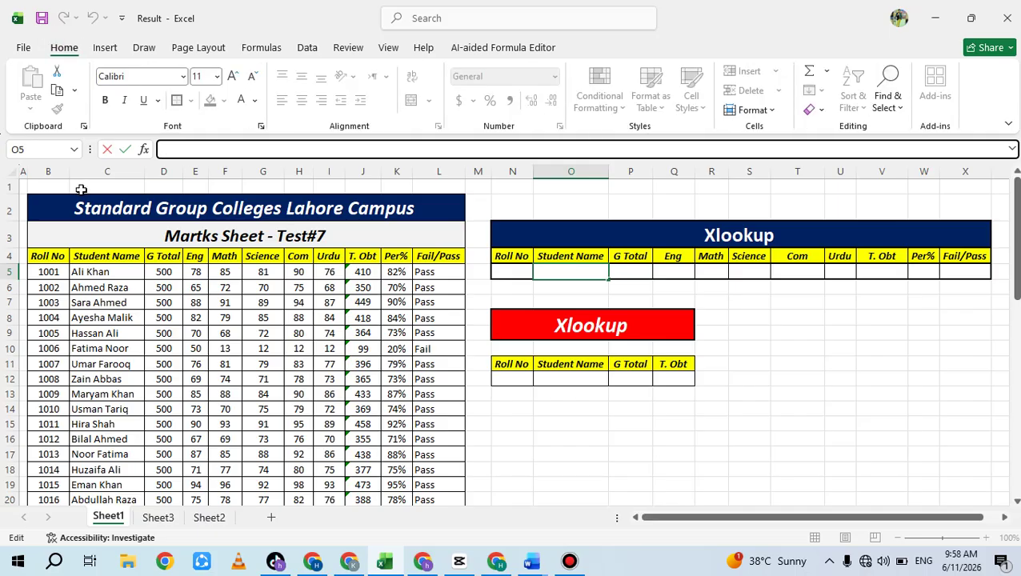
text(=xl)
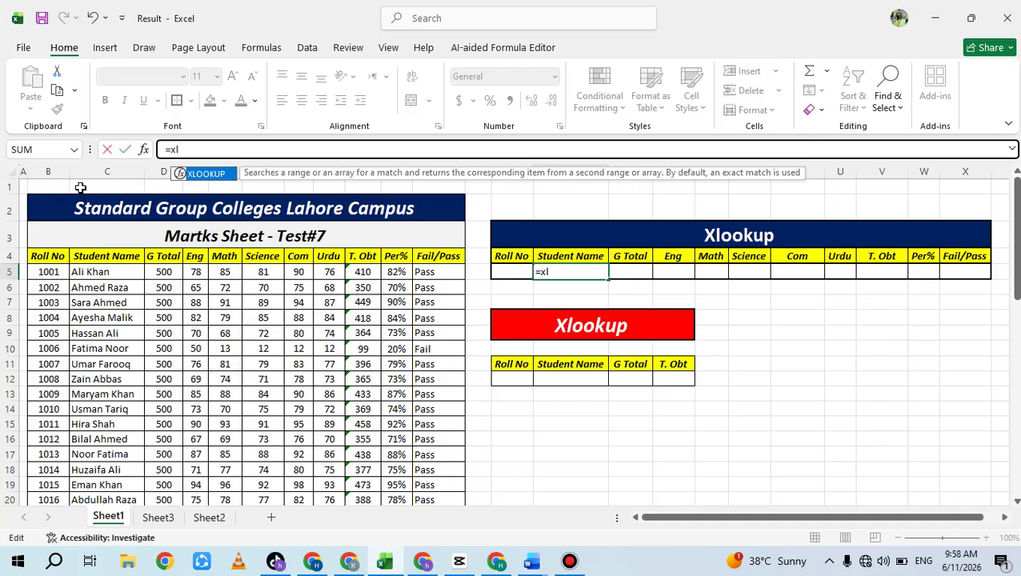
key(Tab)
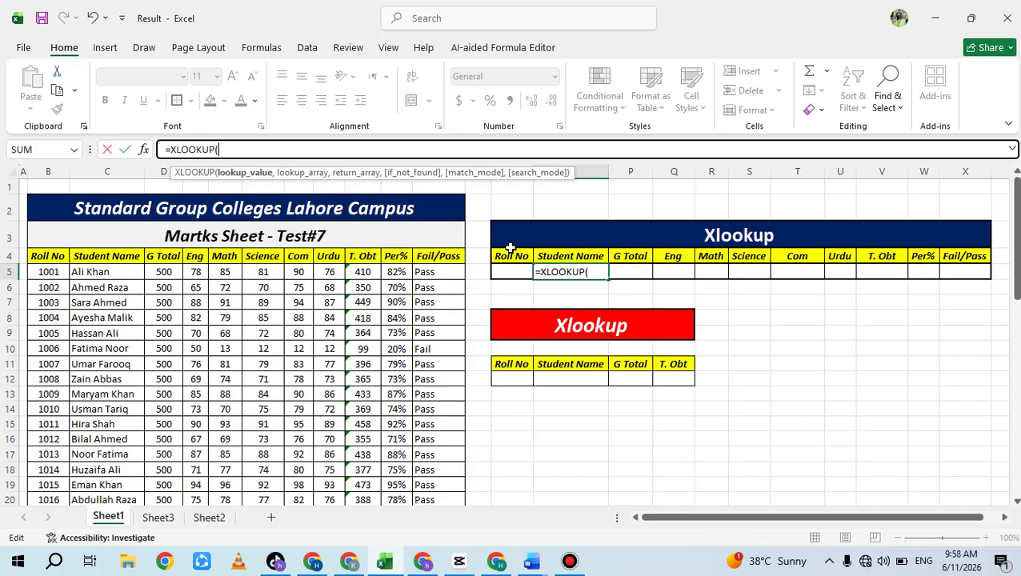
click(516, 272)
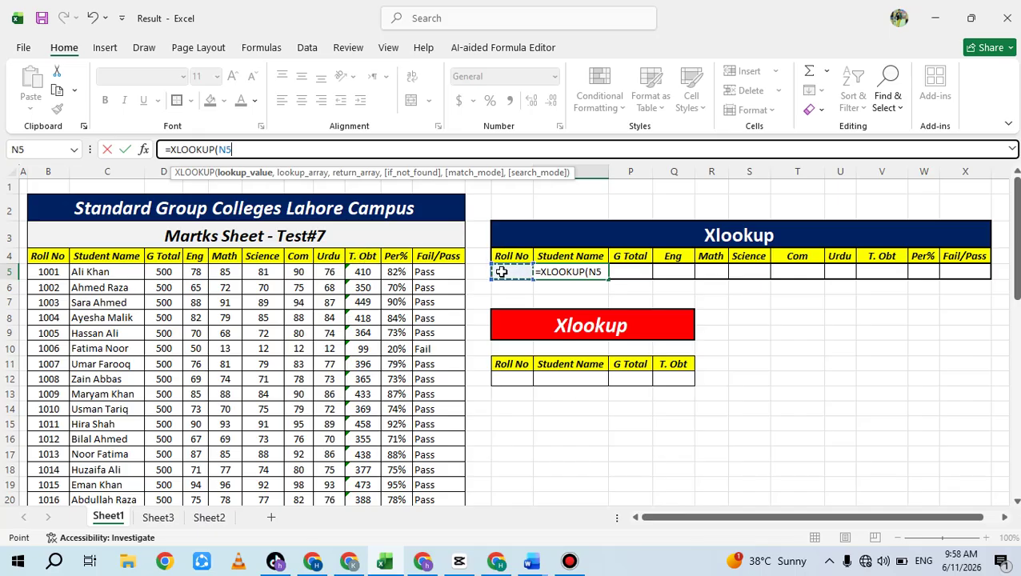
text(,)
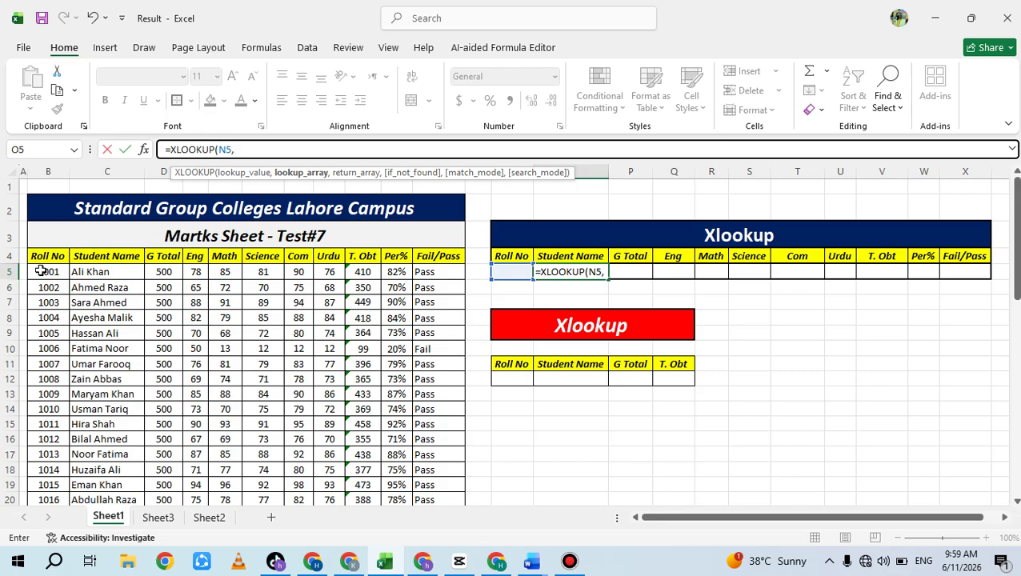
drag(40, 271, 46, 472)
scroll(424, 384, up, 11)
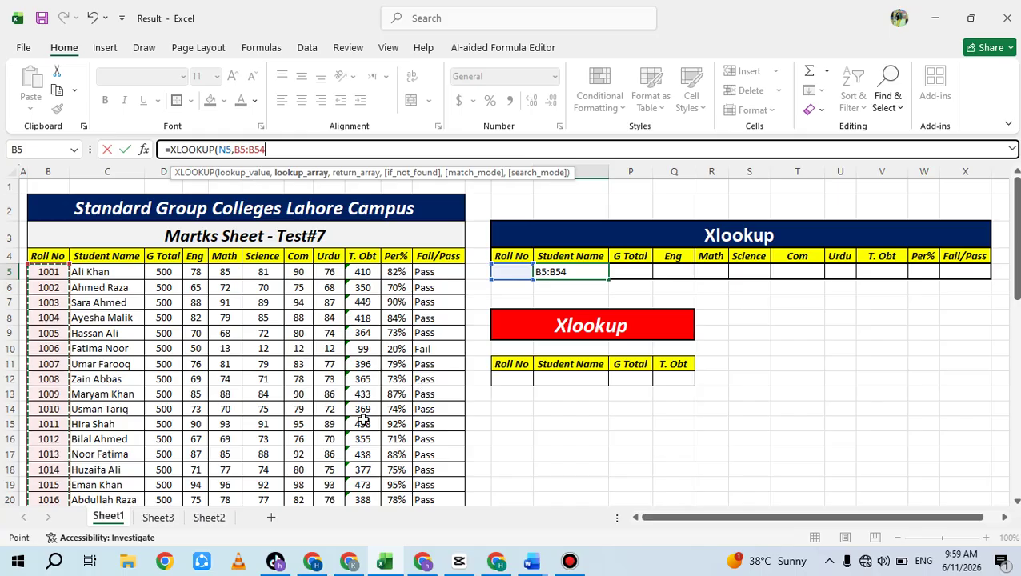
Complete the O5 formula with return array C5:L54, making it =XLOOKUP(N5,B5:B54,C5:L54)
text(,)
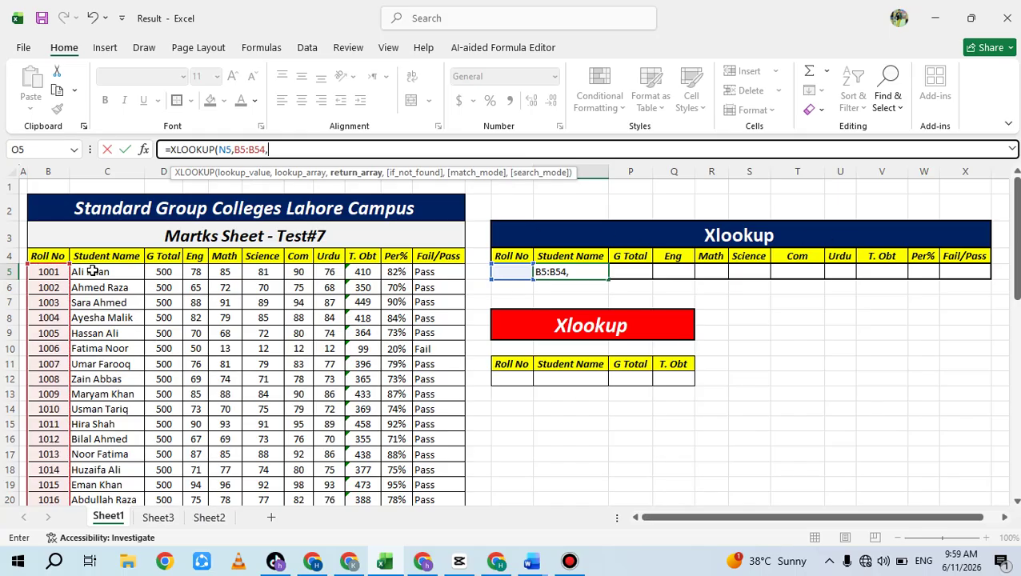
drag(93, 272, 427, 471)
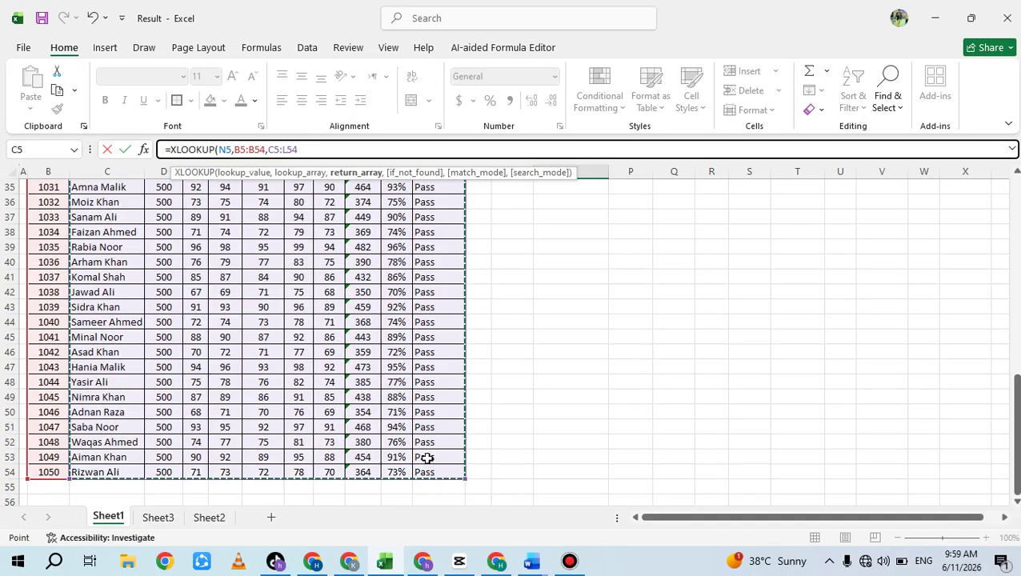
scroll(427, 458, up, 9)
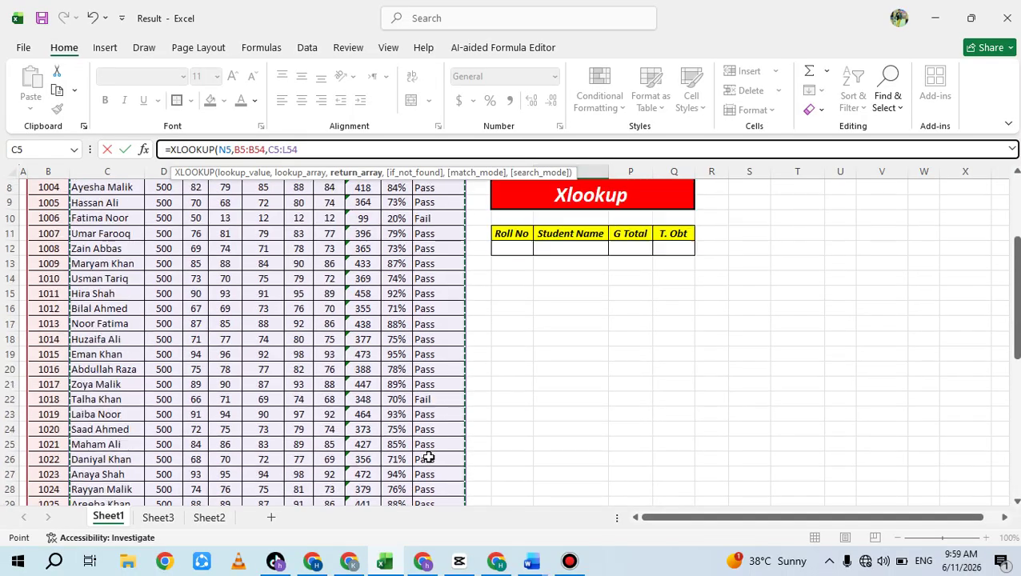
scroll(429, 457, up, 3)
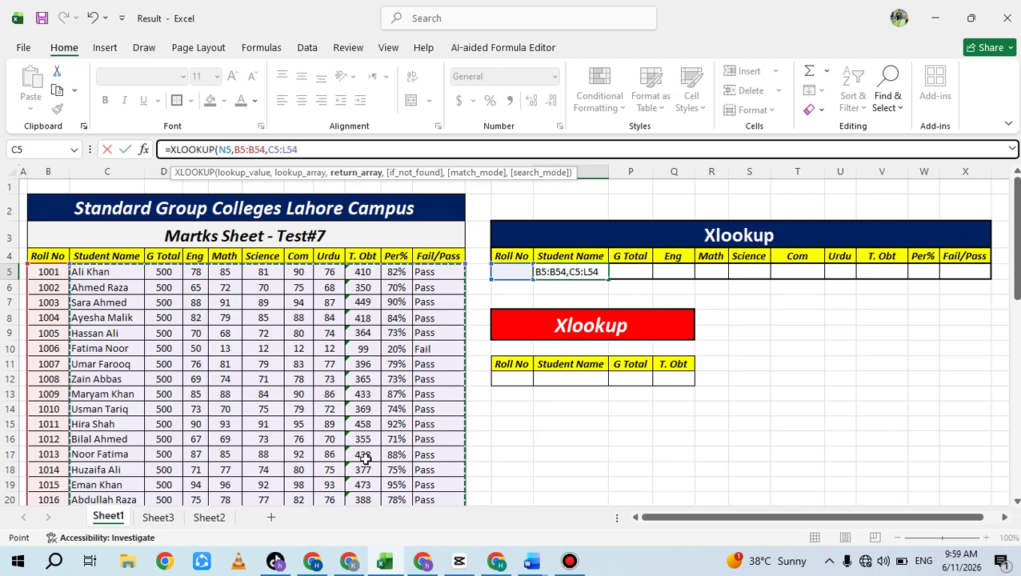
text())
key(Return)
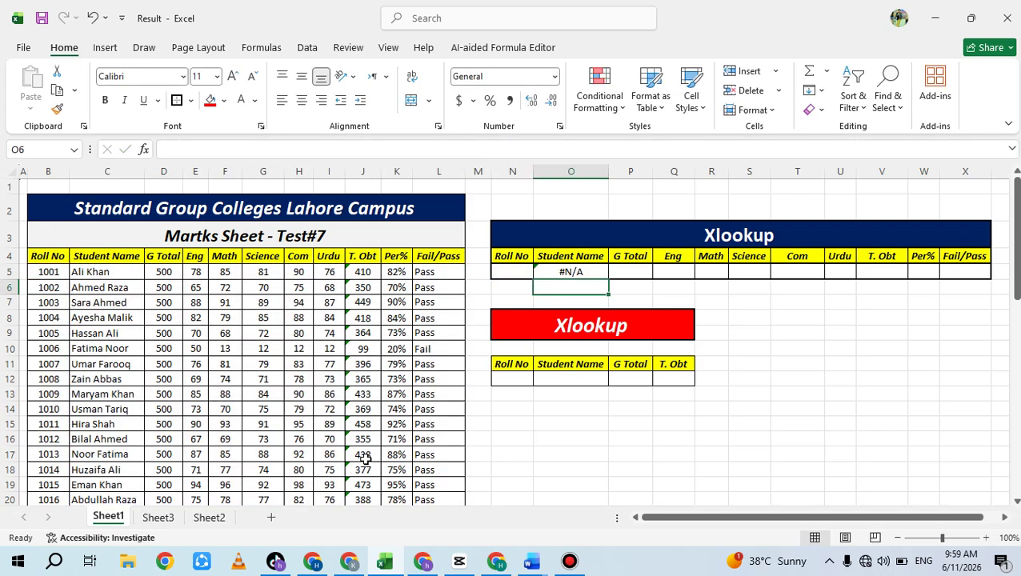
Test the lookup by choosing roll number 1004 and then 1011 from the dropdown in N5
click(518, 278)
click(540, 272)
click(518, 320)
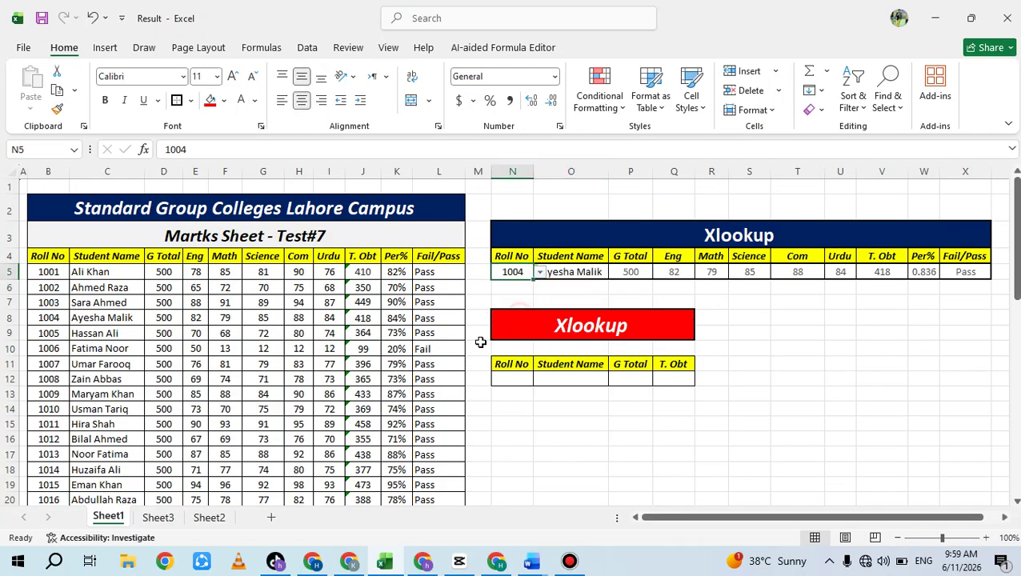
click(538, 272)
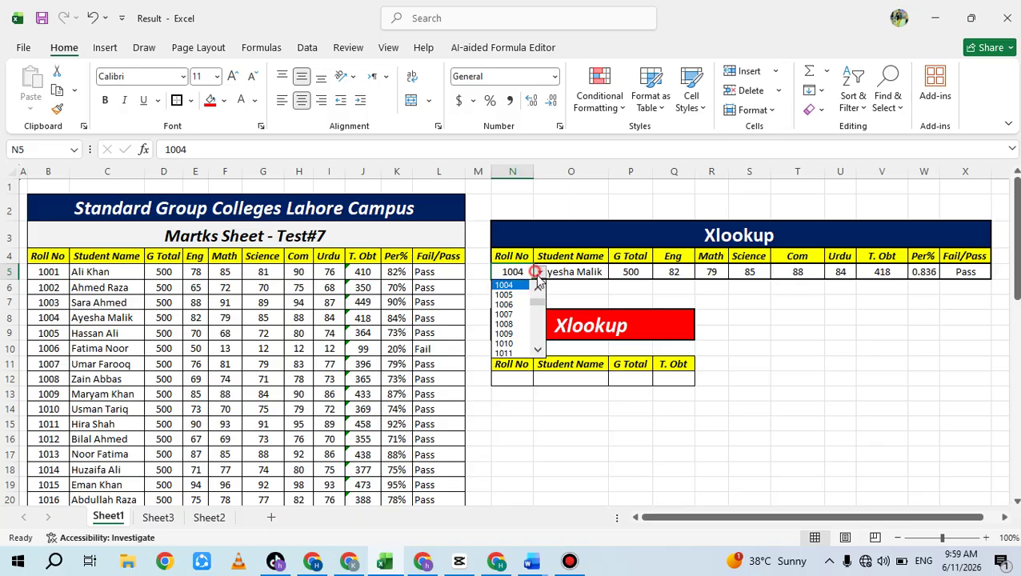
click(504, 352)
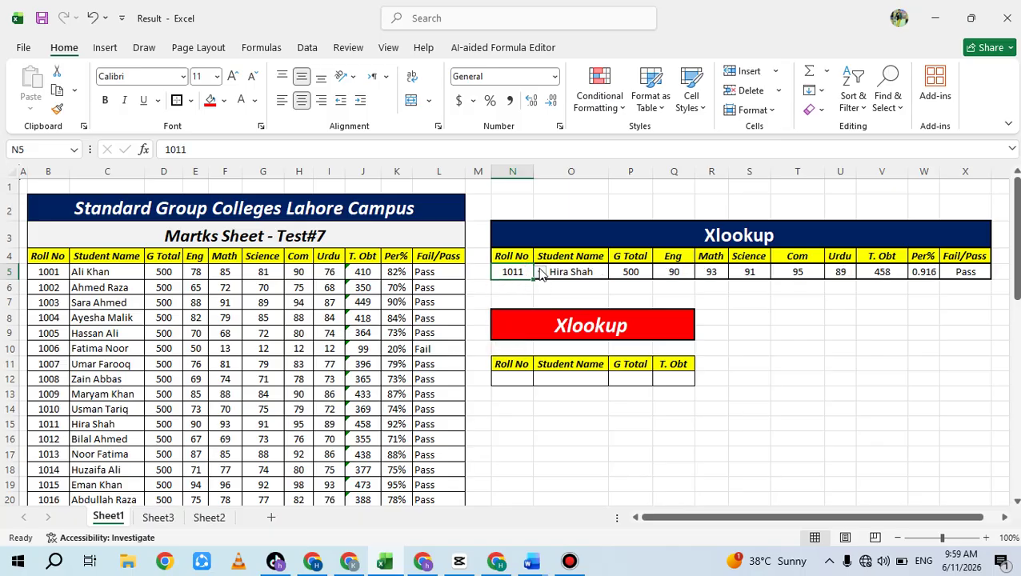
Try further roll numbers 1016, 1020 and 1027 from the N5 dropdown to check the lookup results
drag(541, 273, 539, 272)
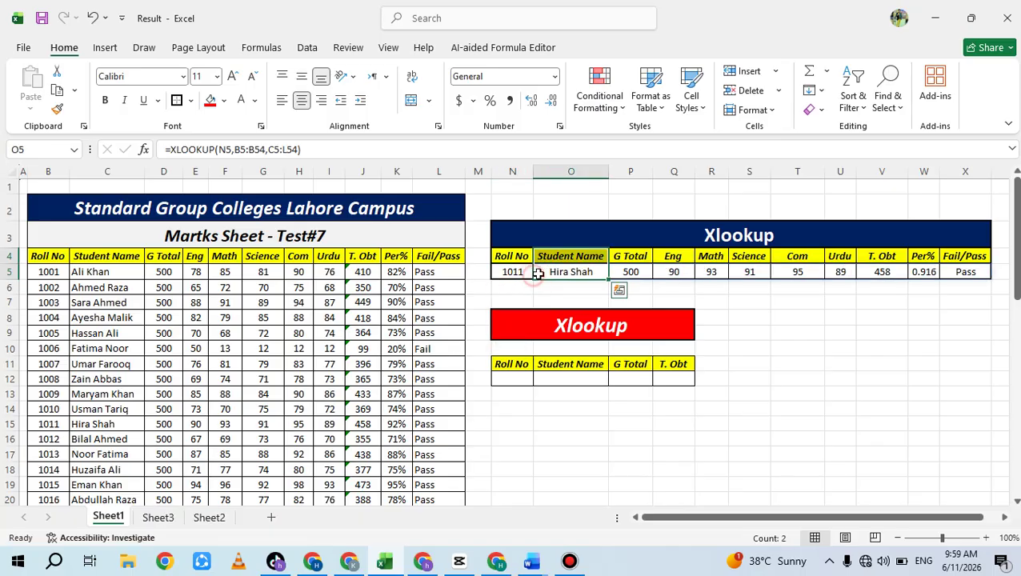
click(516, 272)
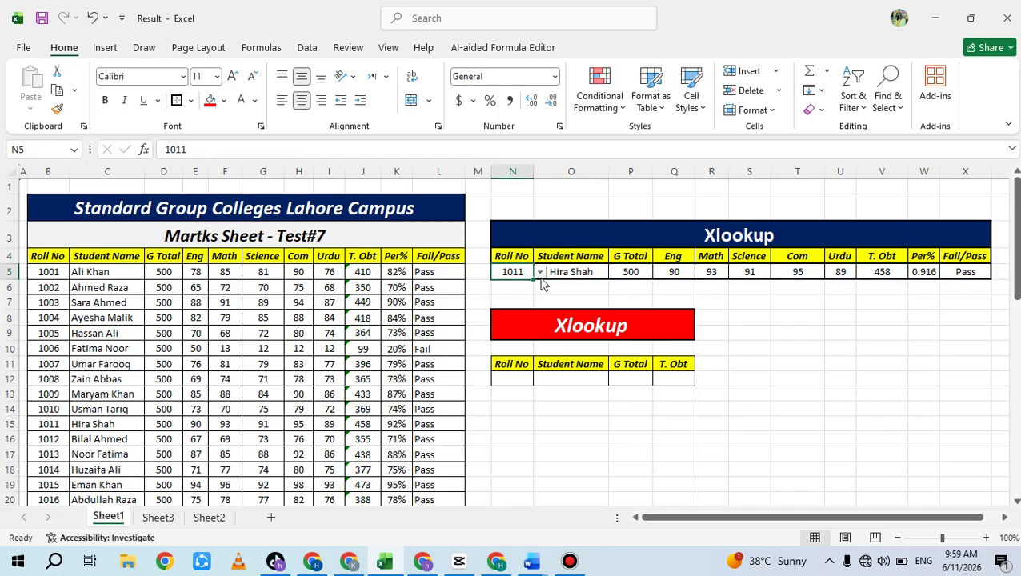
click(541, 273)
click(509, 330)
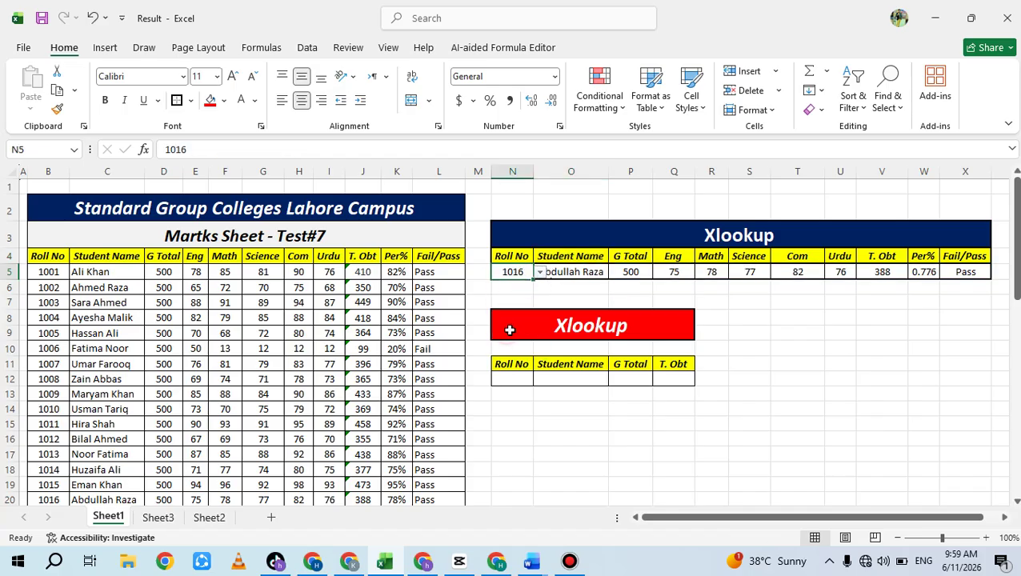
click(539, 273)
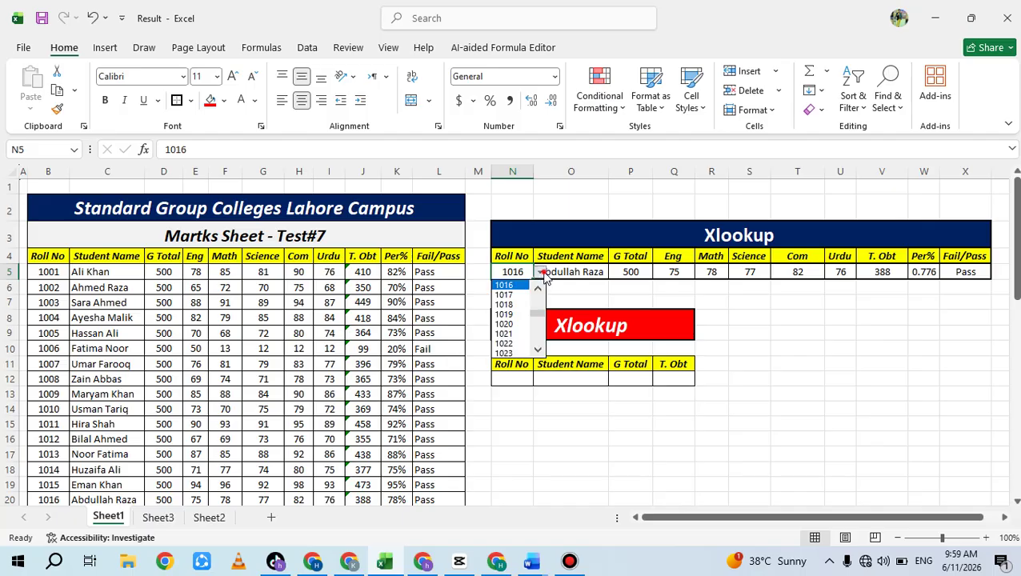
click(510, 324)
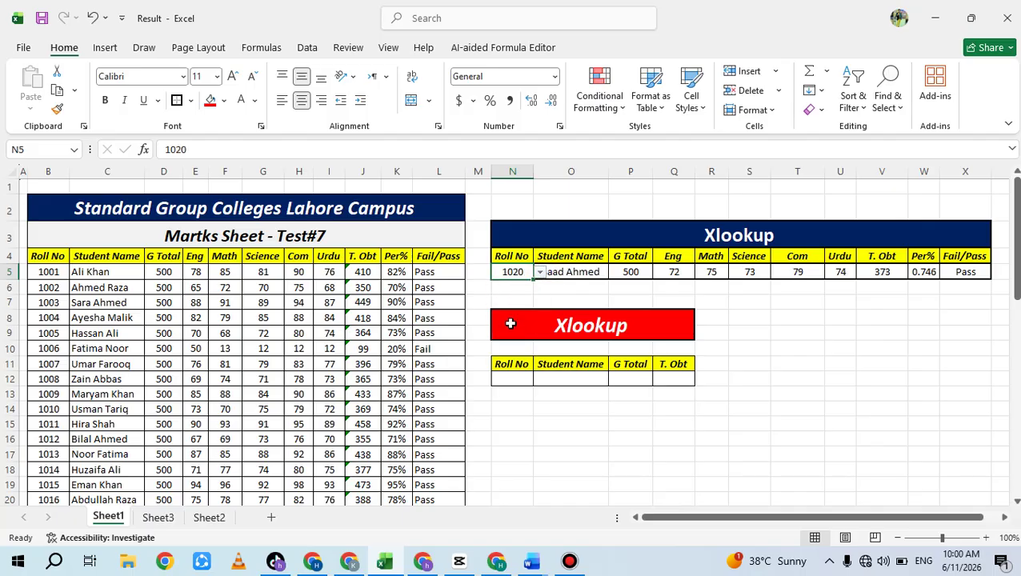
click(539, 273)
click(510, 355)
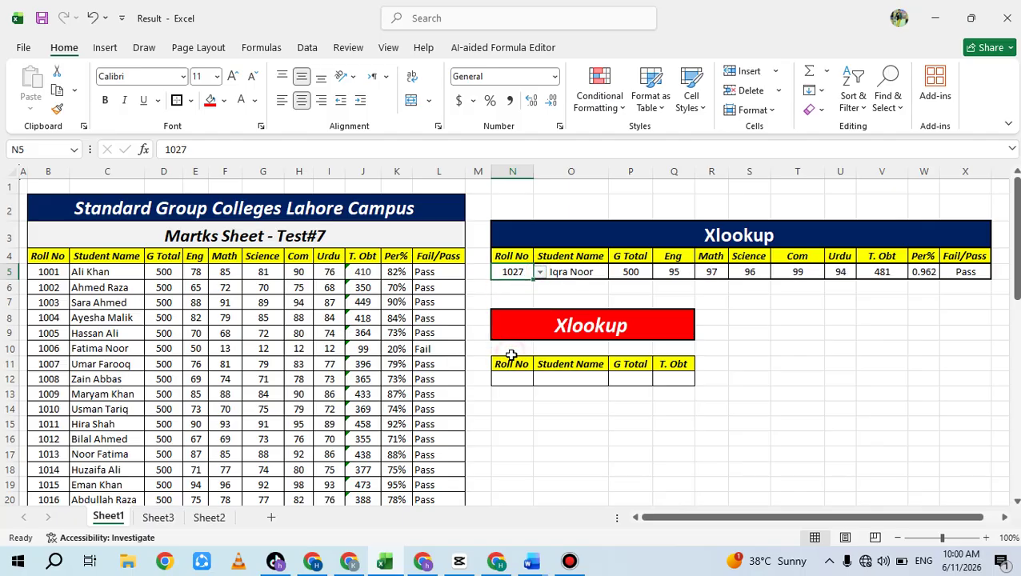
Choose roll number 1001 in N5 and compare the returned record with the marks sheet entry in row 5
click(537, 285)
click(524, 271)
click(539, 273)
drag(536, 326, 541, 284)
click(504, 285)
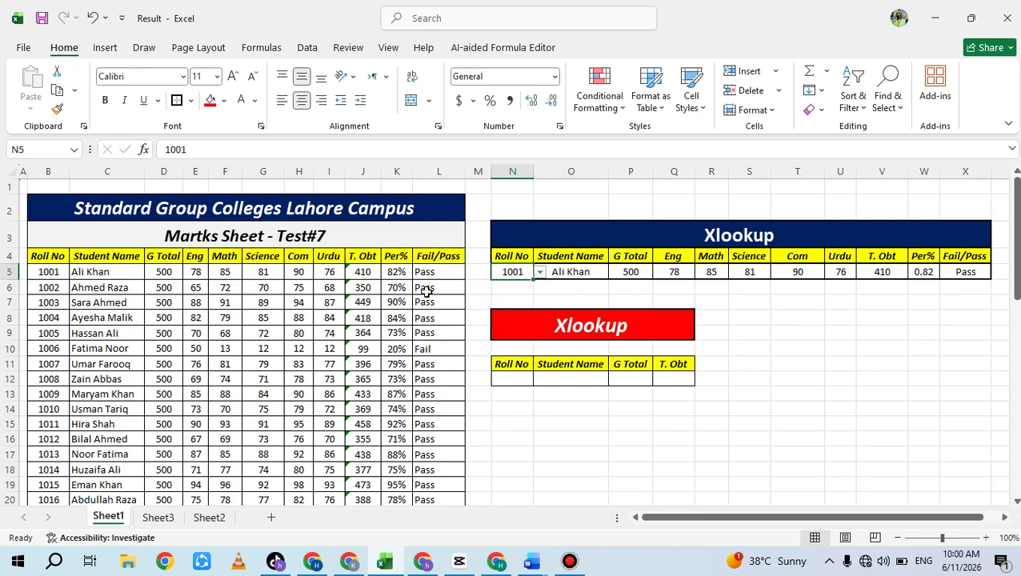
click(23, 271)
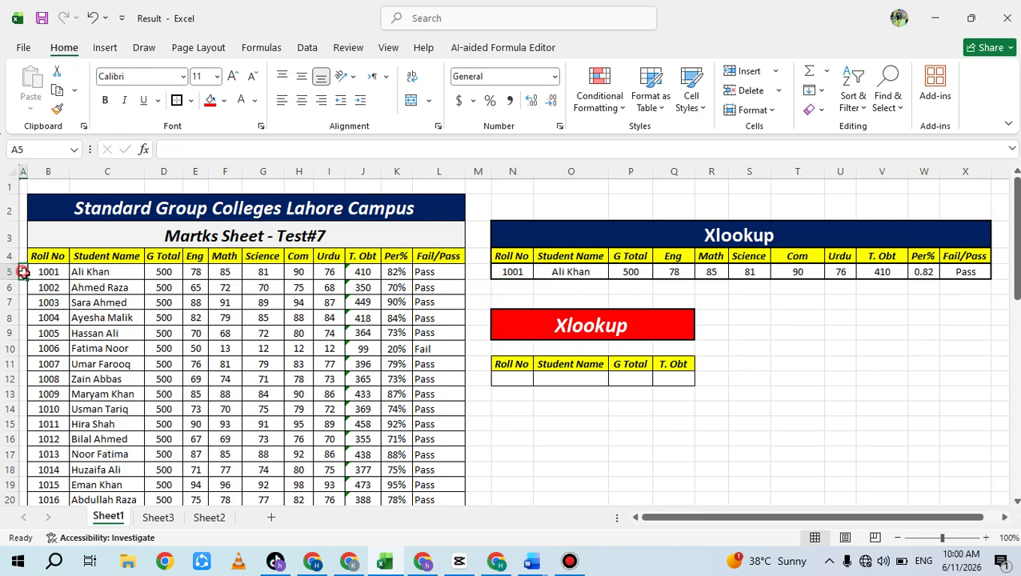
click(12, 277)
click(8, 272)
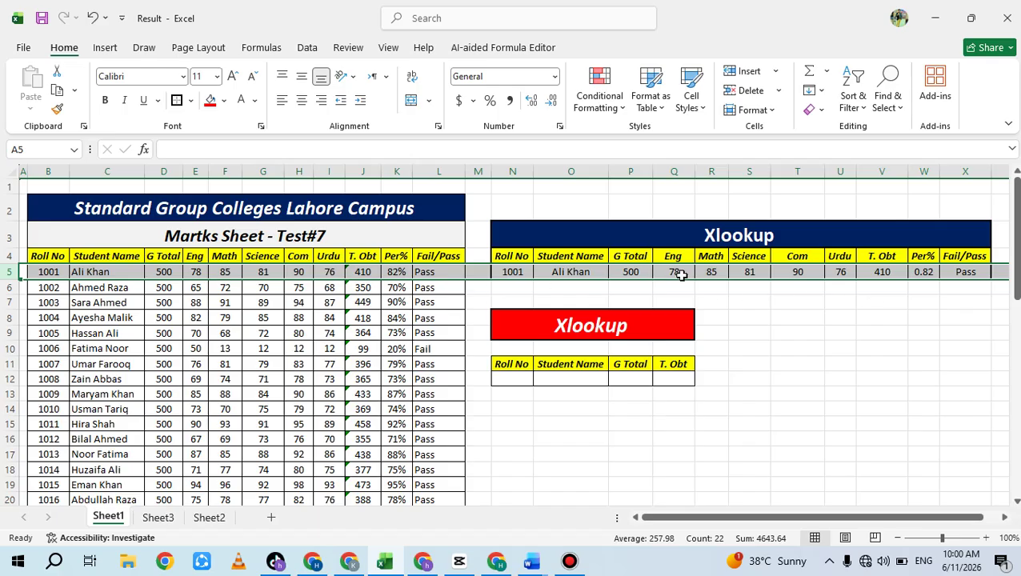
Format the Per% result cell W5 of the blue Xlookup table as a percentage
click(888, 299)
click(918, 273)
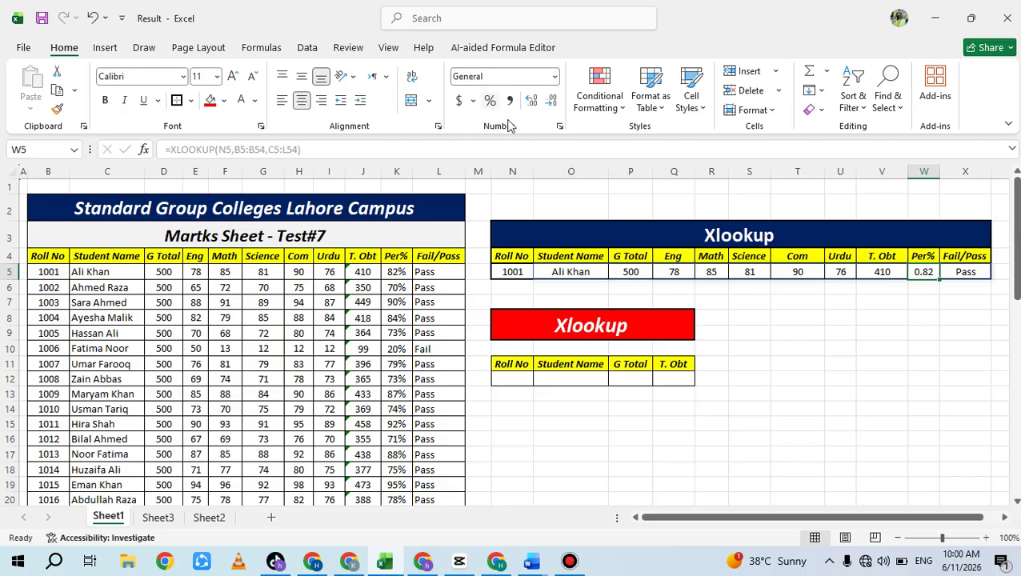
click(489, 100)
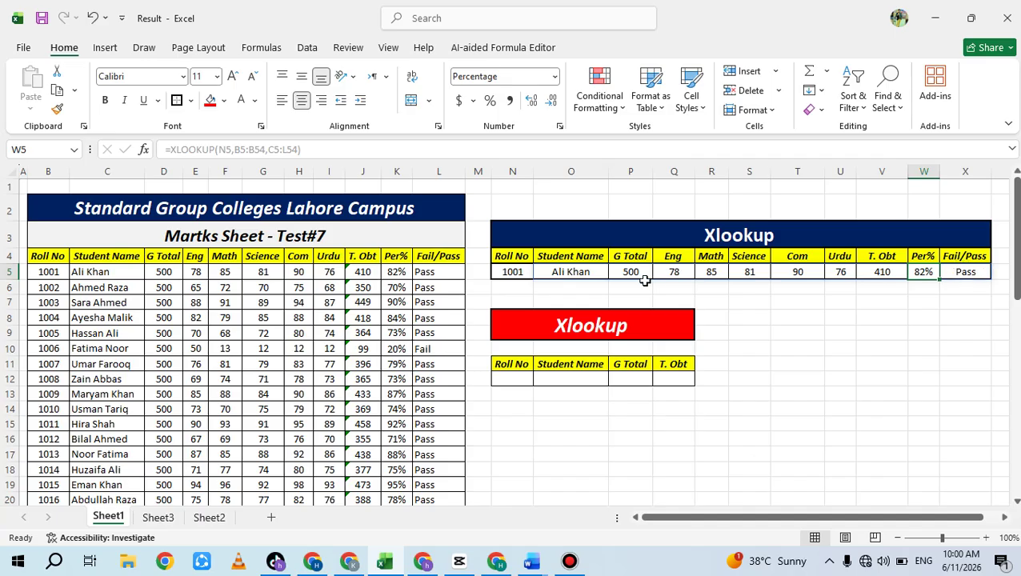
Choose roll number 1005 in N5 and check the returned record against the marks sheet entry B9:L9
click(527, 270)
click(540, 272)
click(522, 329)
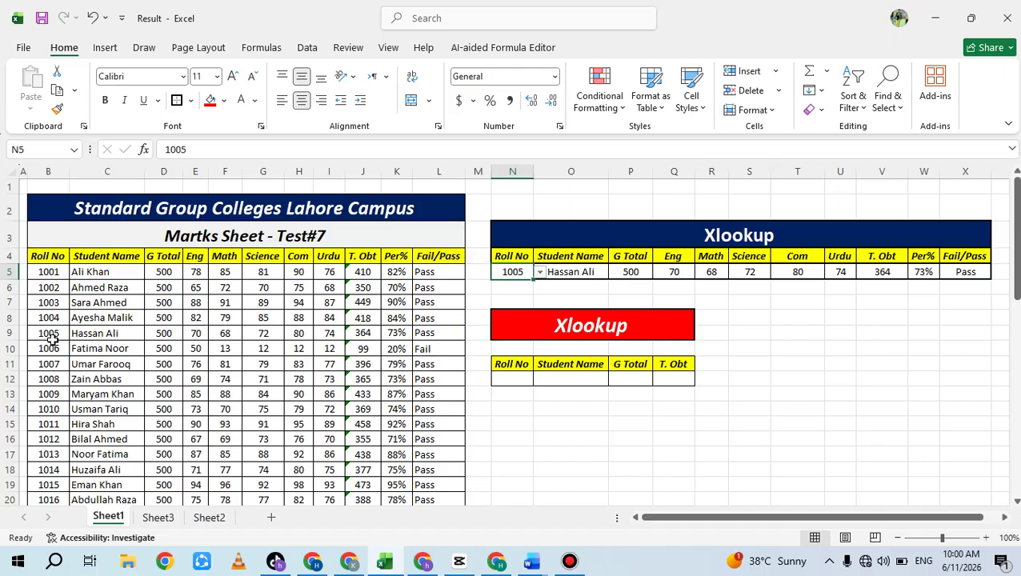
drag(51, 338, 449, 333)
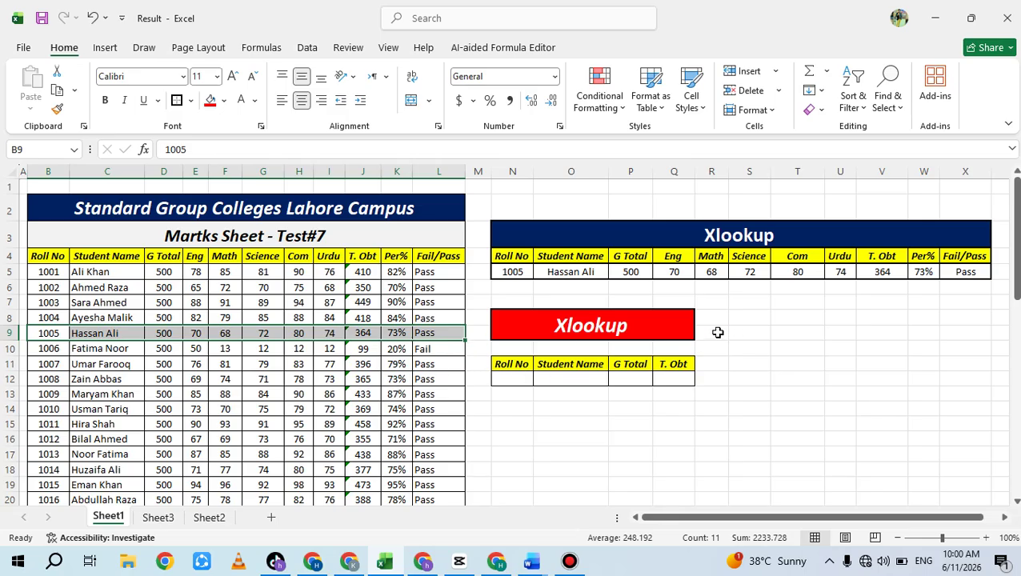
Review the red Xlookup table's empty Roll No, Student Name, G Total and T. Obt cells N12:Q12
click(644, 328)
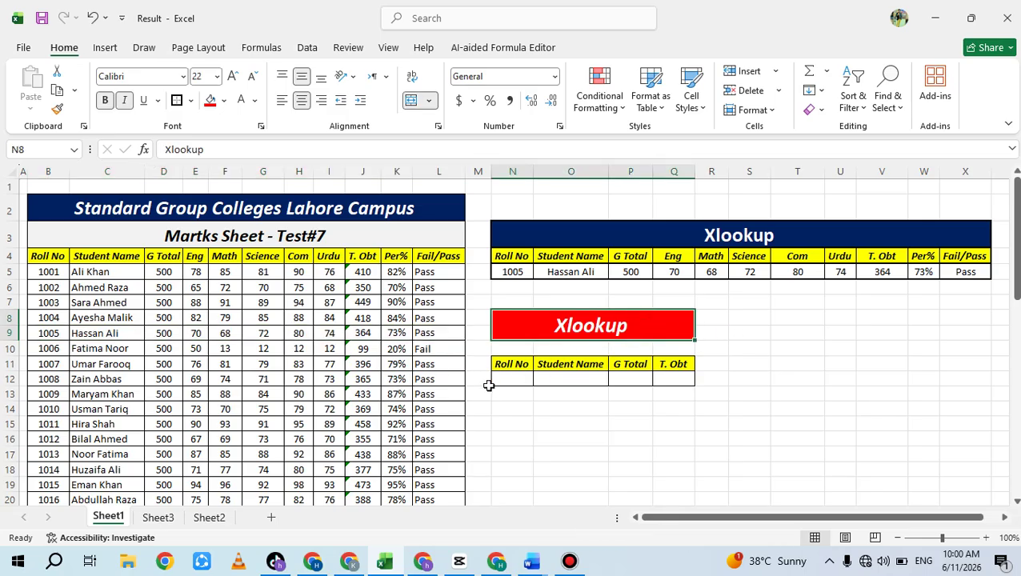
drag(513, 383, 679, 380)
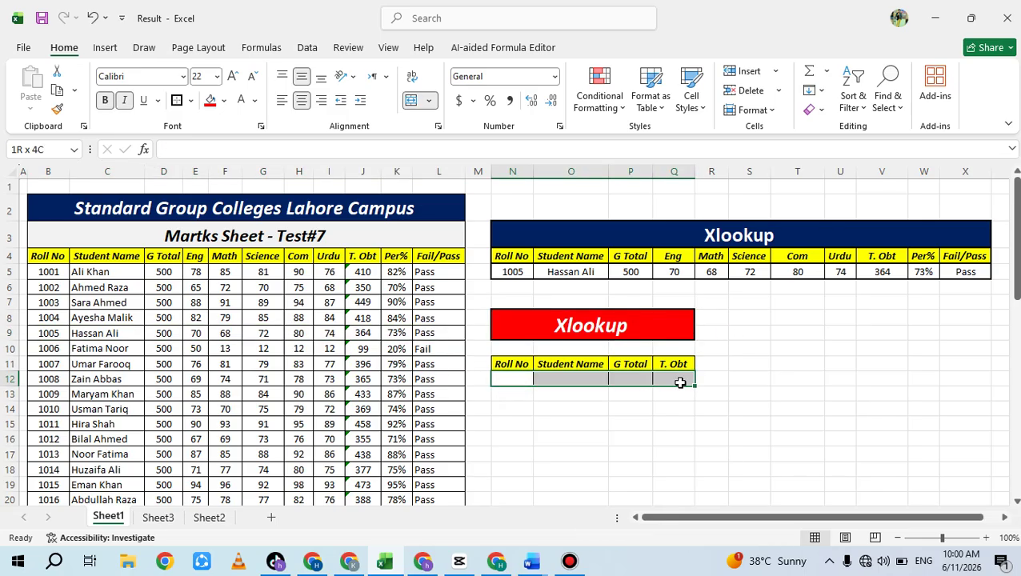
click(538, 395)
click(517, 380)
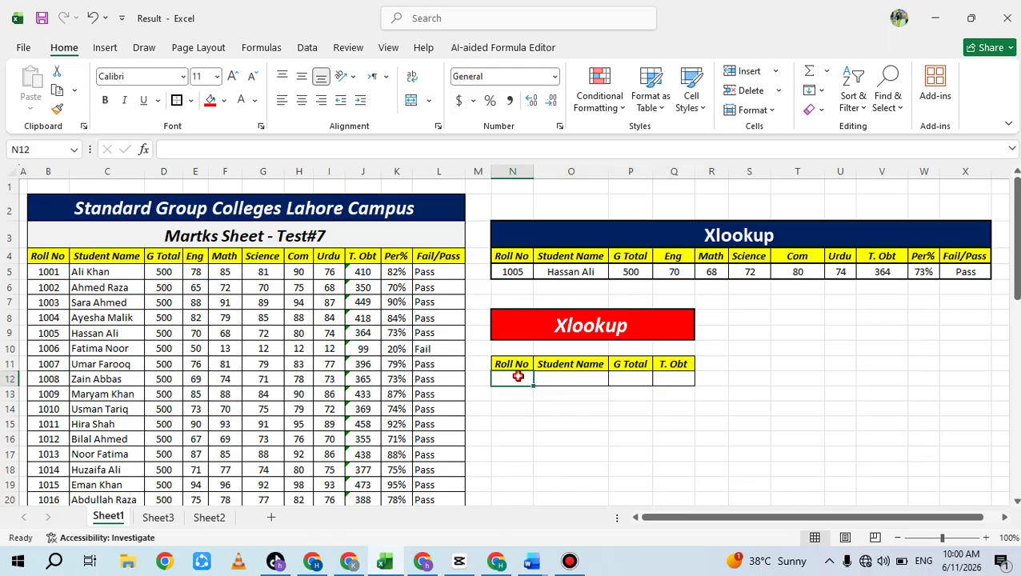
click(564, 382)
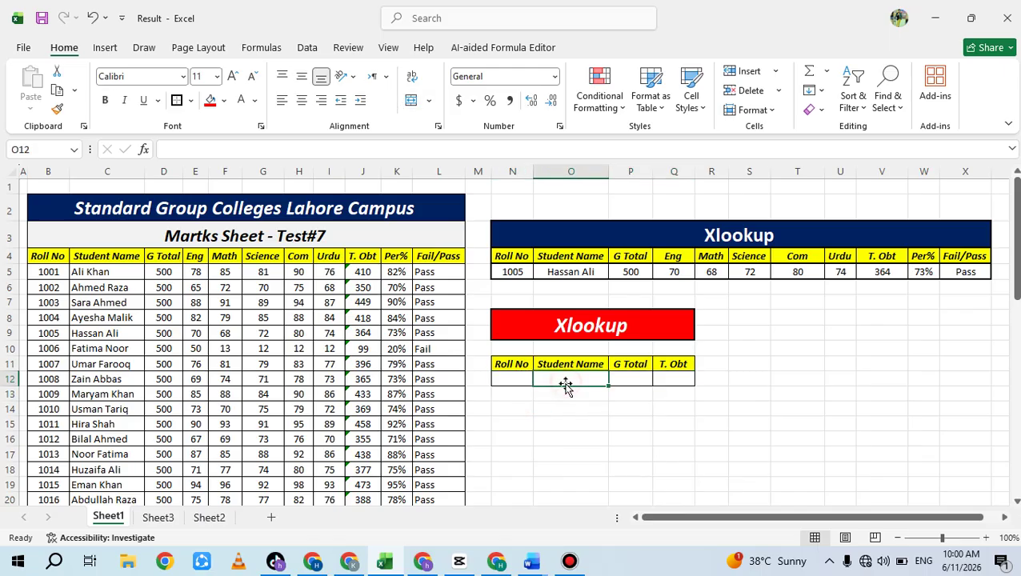
click(638, 383)
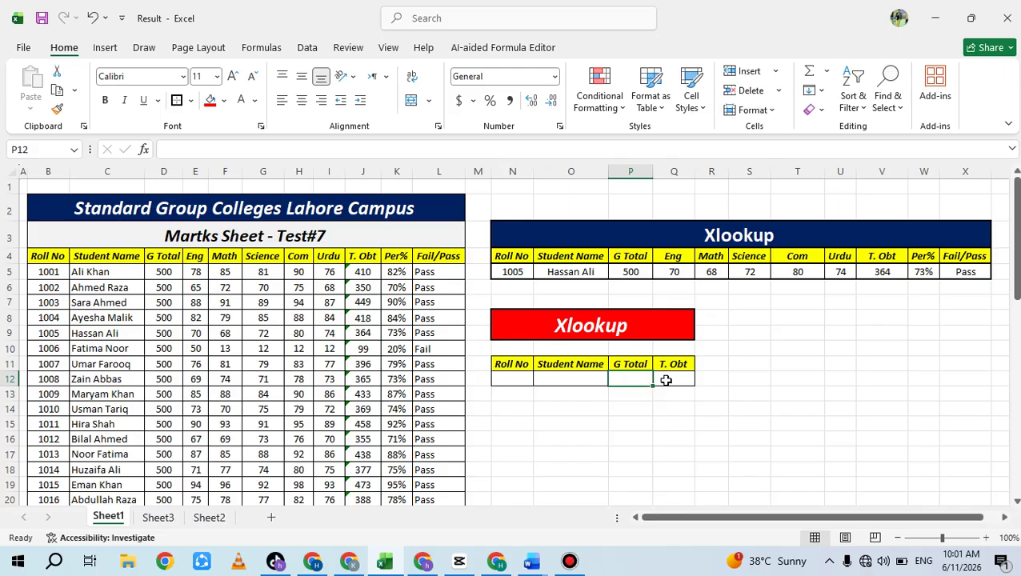
click(667, 381)
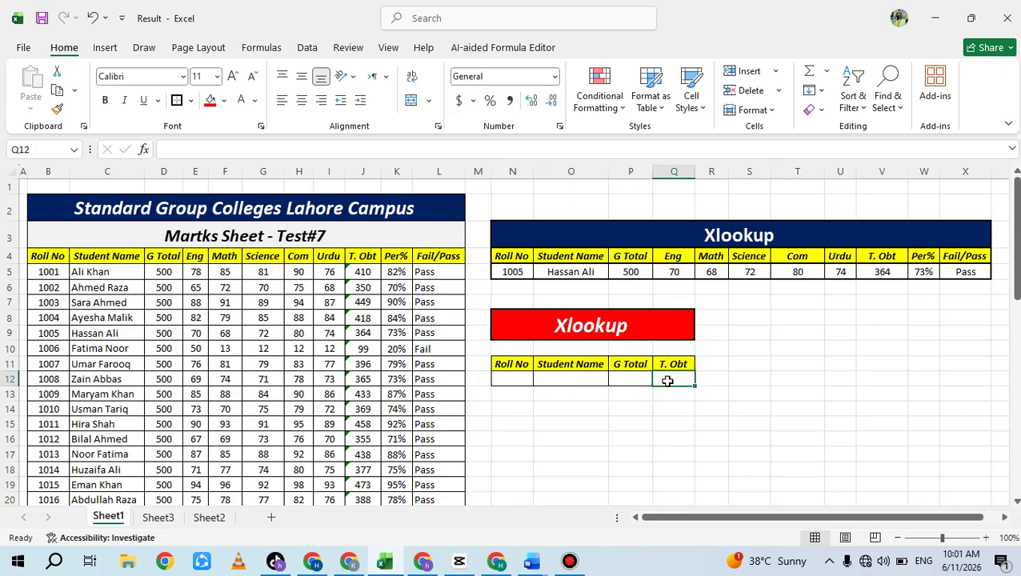
Open data validation for the Roll No cell N12 of the red Xlookup table and allow a List
click(551, 383)
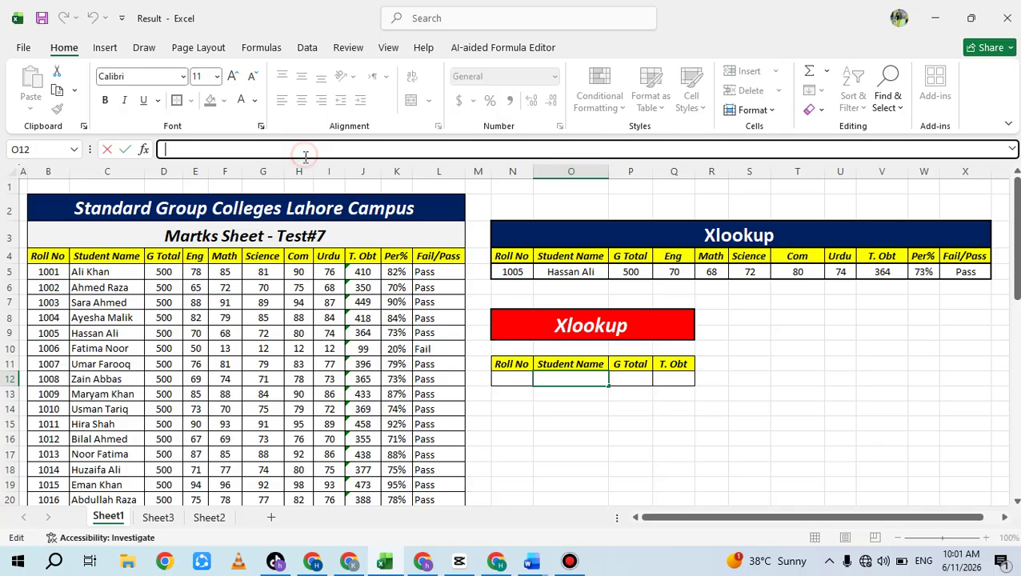
click(512, 377)
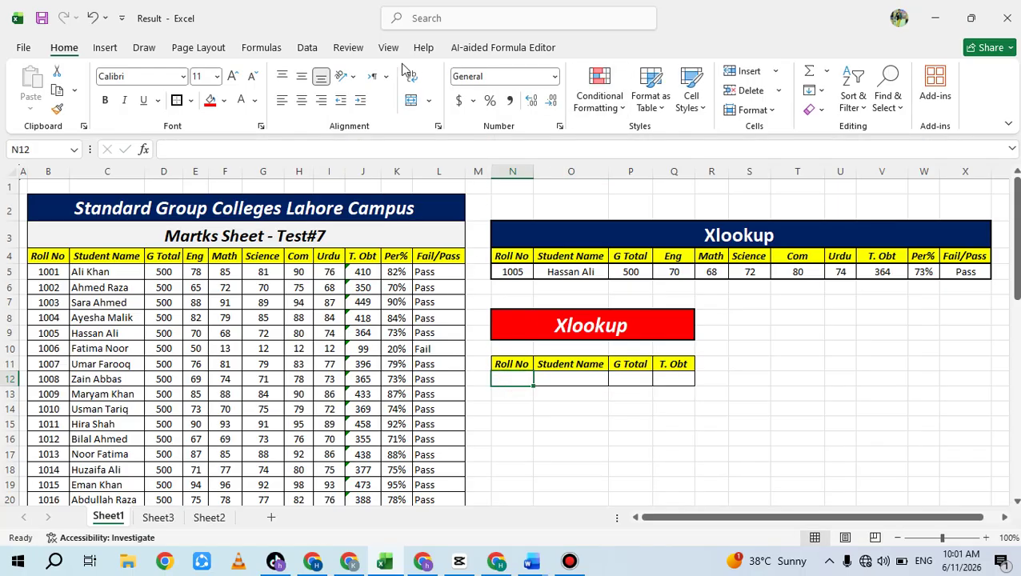
click(316, 53)
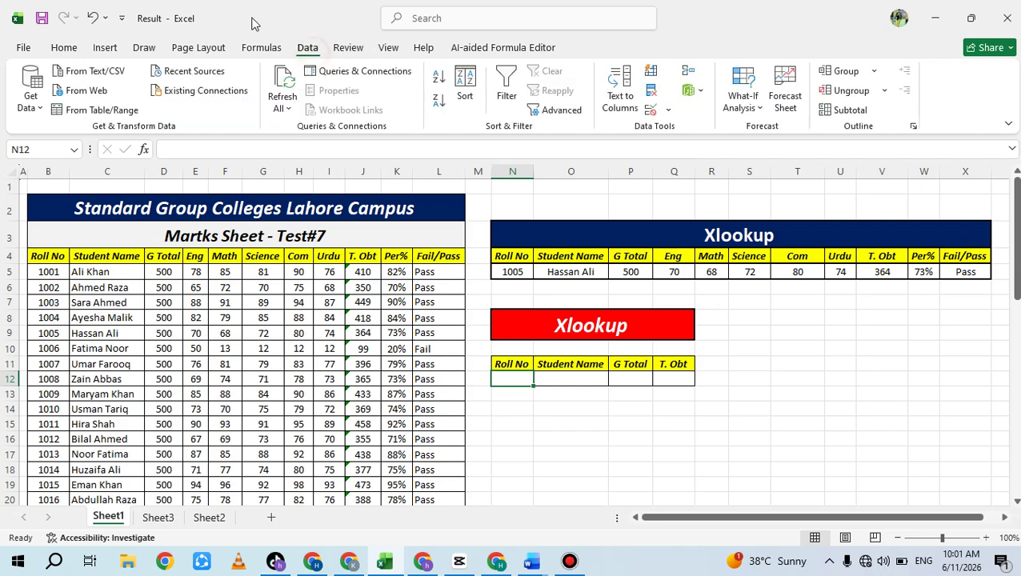
click(663, 111)
click(698, 131)
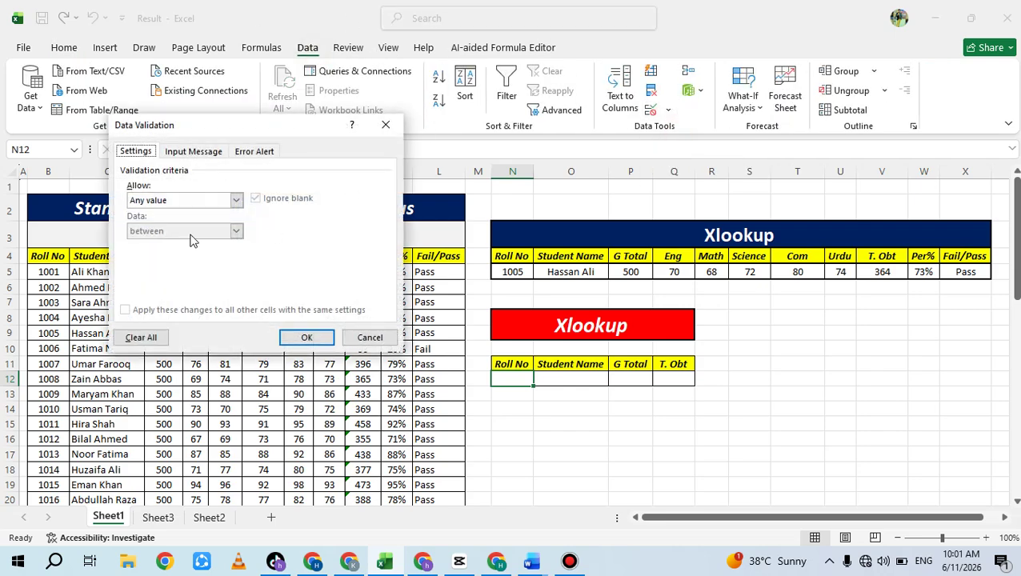
click(236, 200)
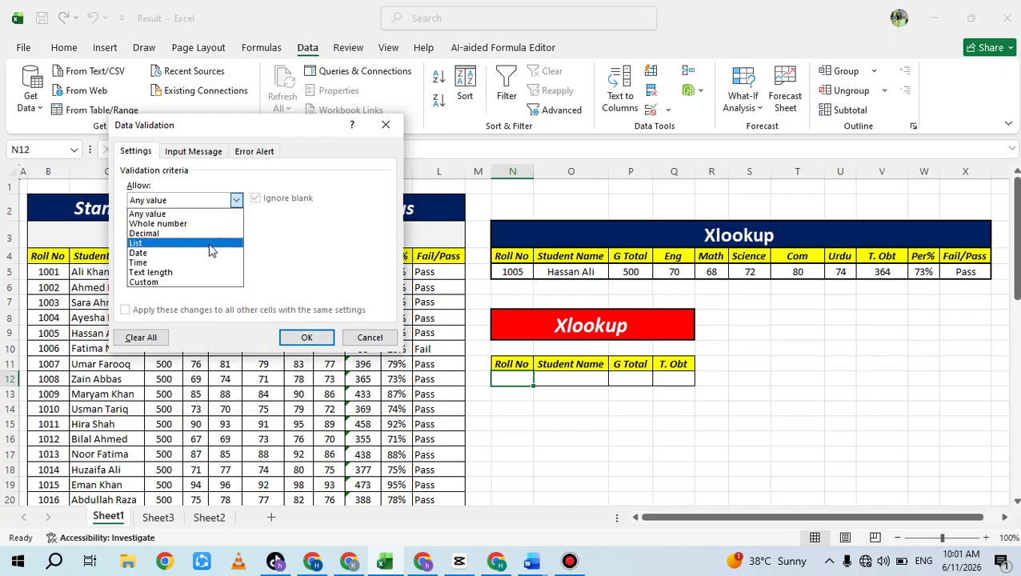
click(212, 243)
Try to use the marks sheet roll numbers B5:B54 as the validation list source for N12
click(323, 261)
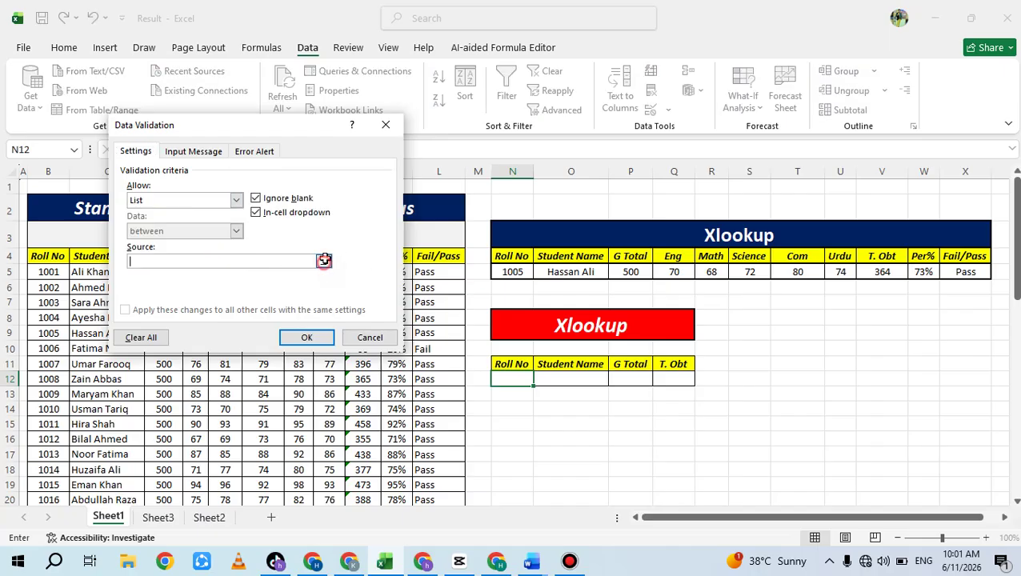
drag(36, 272, 47, 446)
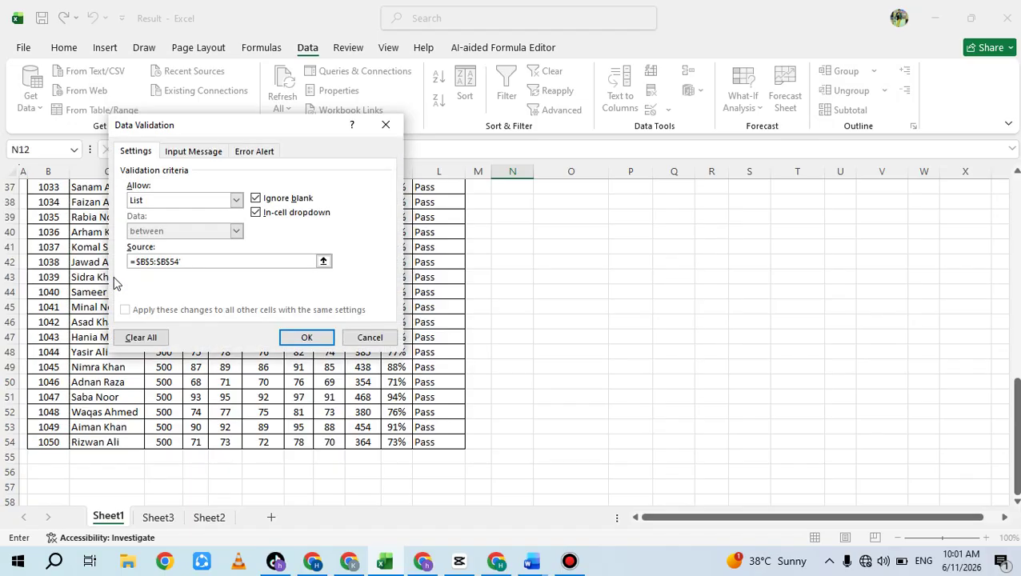
key(Return)
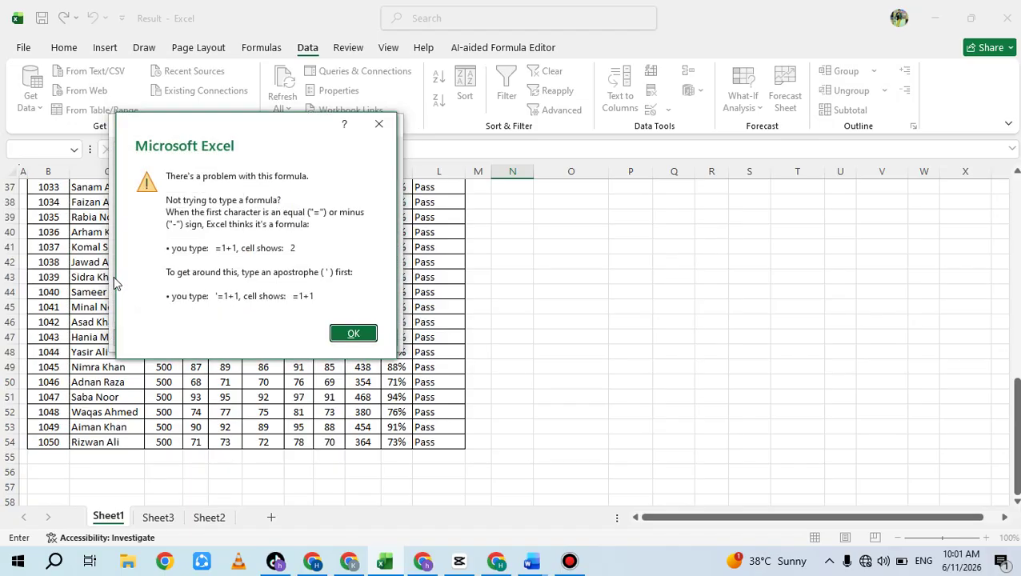
key(Return)
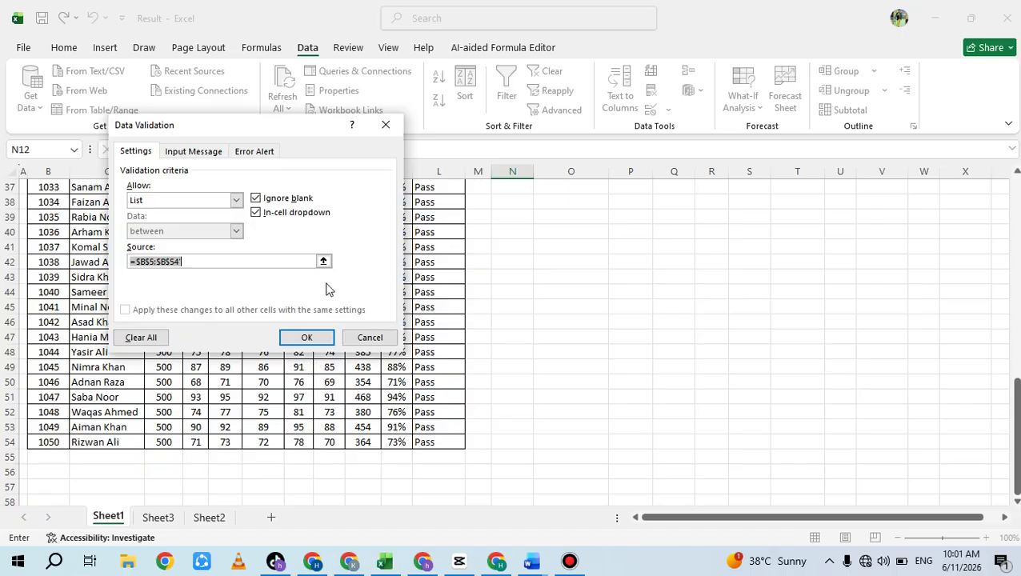
key(BackSpace)
Set the validation list source to =$B$5:$B$54, apply it, and check the roll number list in N12
click(323, 260)
scroll(40, 240, up, 11)
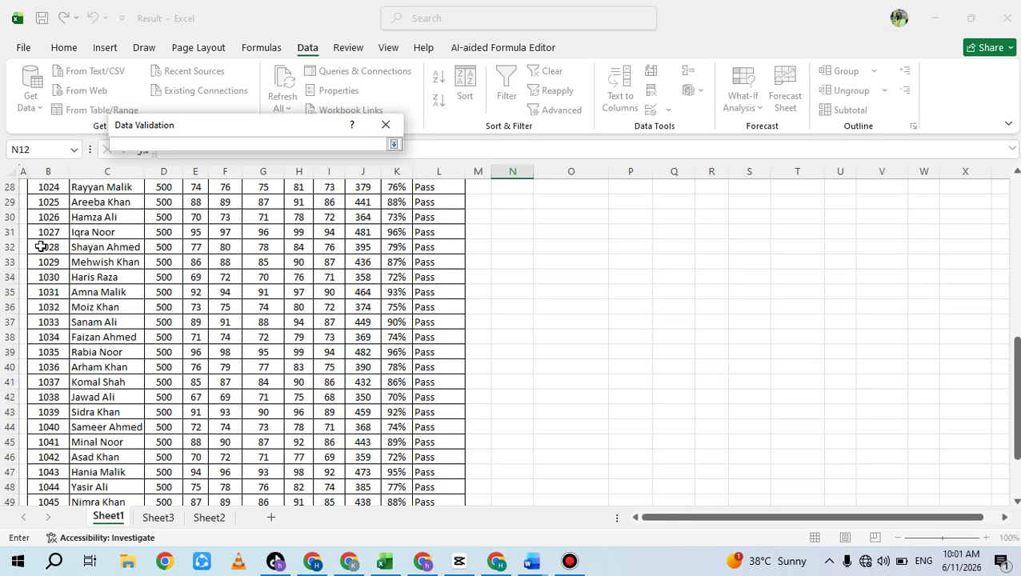
drag(44, 203, 57, 472)
key(Return)
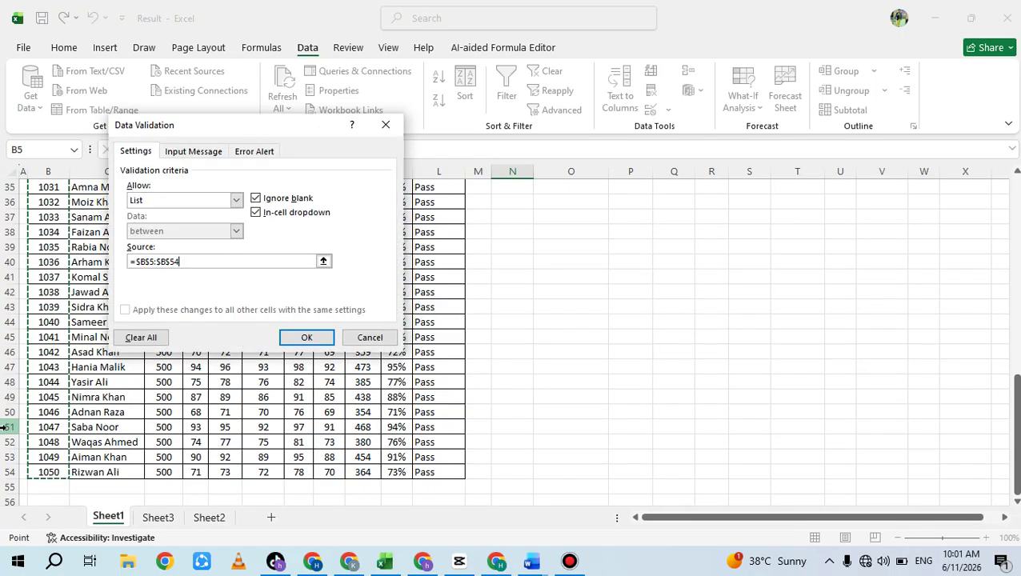
key(Return)
scroll(510, 392, up, 11)
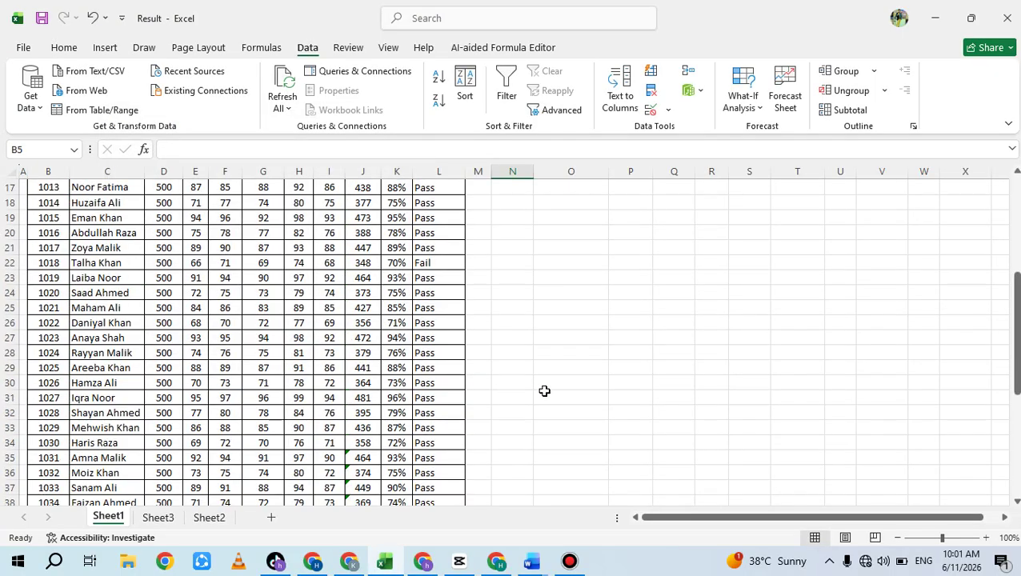
click(540, 381)
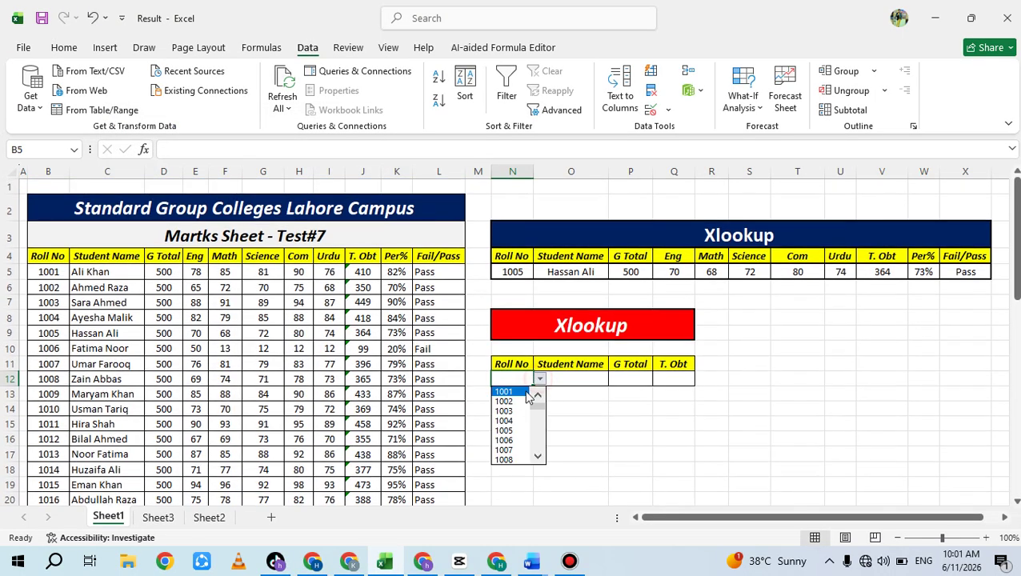
click(597, 422)
click(566, 379)
click(618, 379)
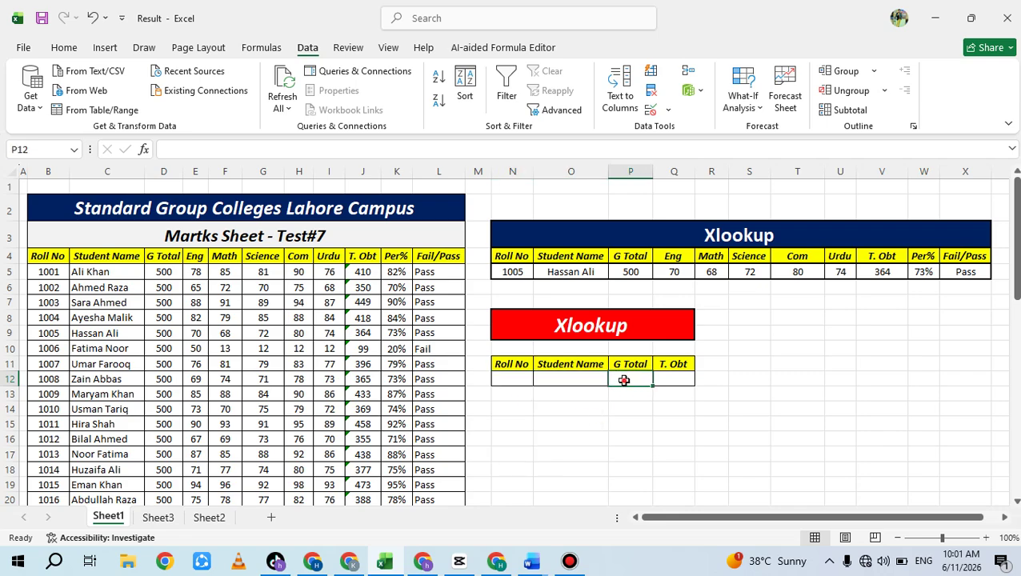
click(672, 378)
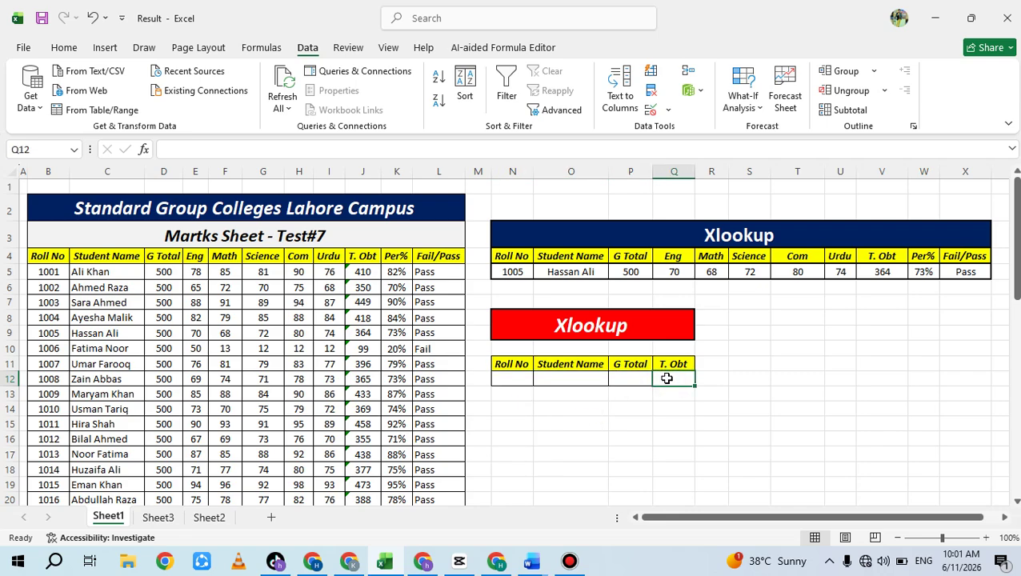
click(569, 385)
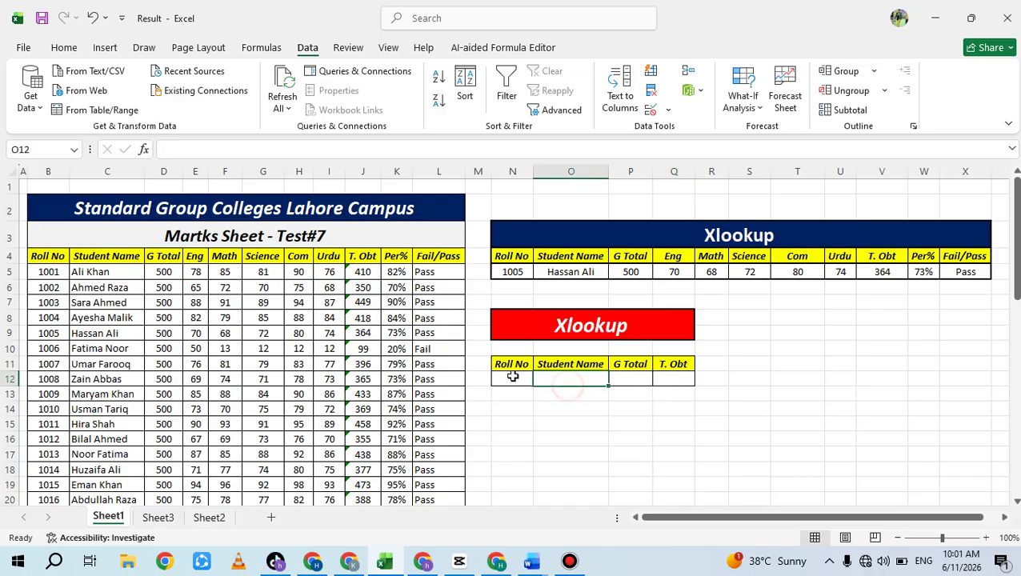
click(510, 376)
Enter =XLOOKUP(N12,B5:B54,C5:C54) in the Student Name cell O12 of the red Xlookup table
click(561, 383)
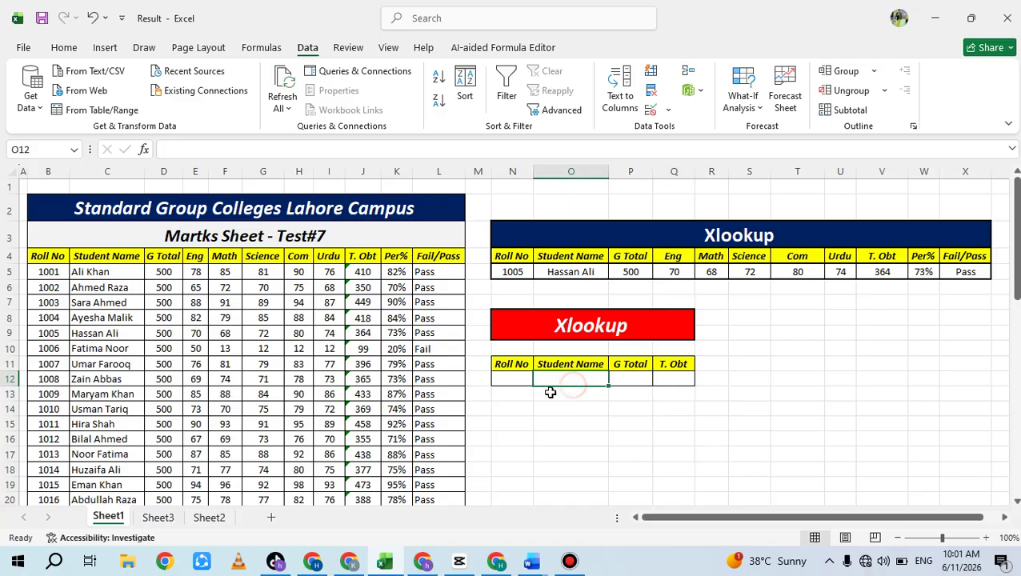
click(204, 150)
click(64, 47)
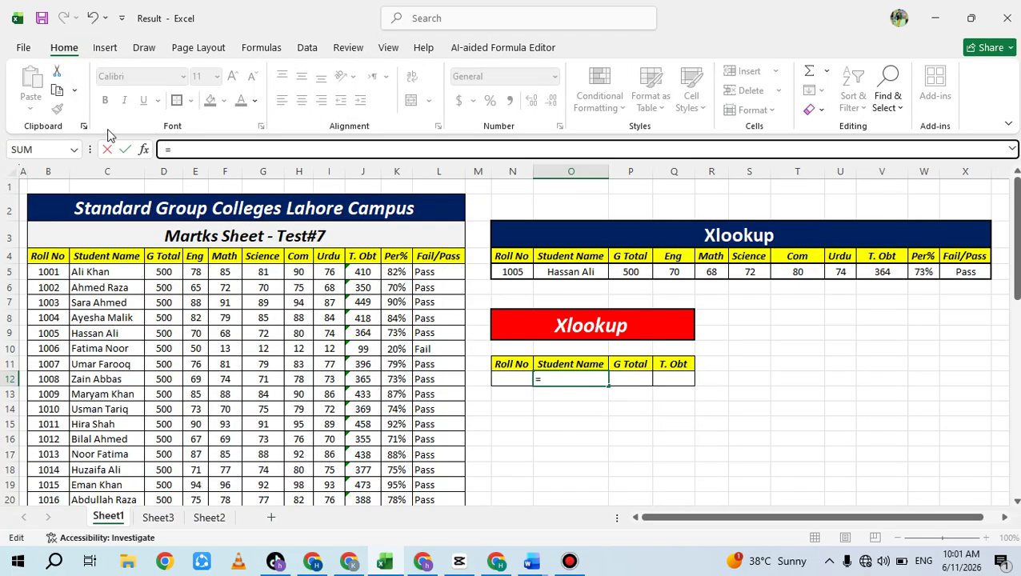
text(=xl)
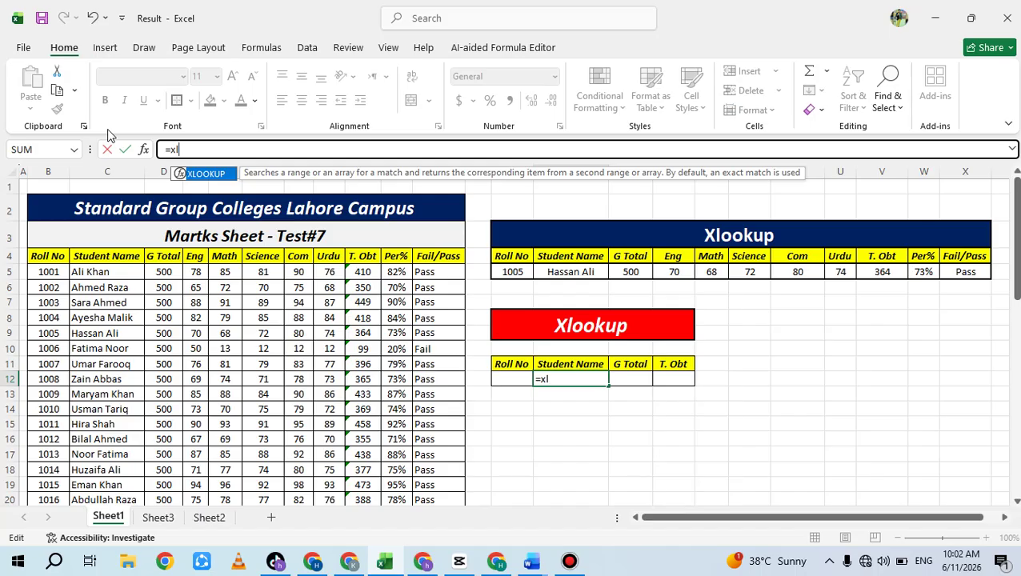
key(Tab)
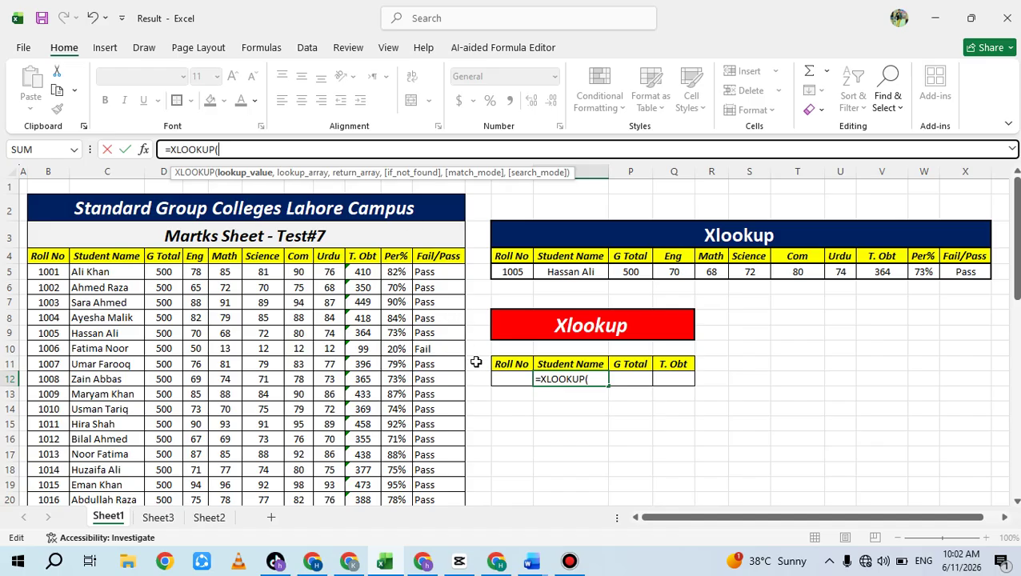
click(497, 379)
text(,)
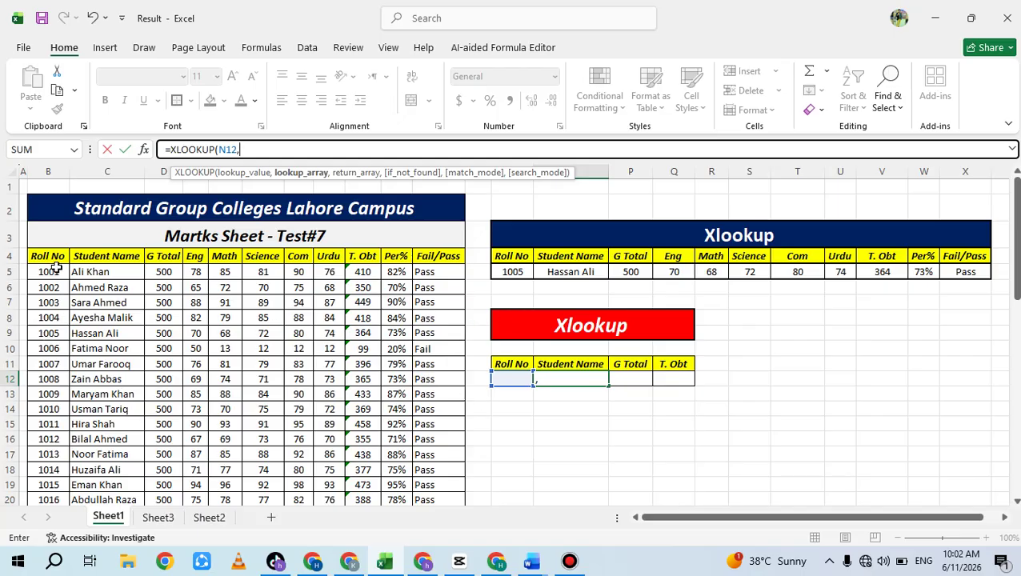
drag(54, 278, 50, 472)
text(,)
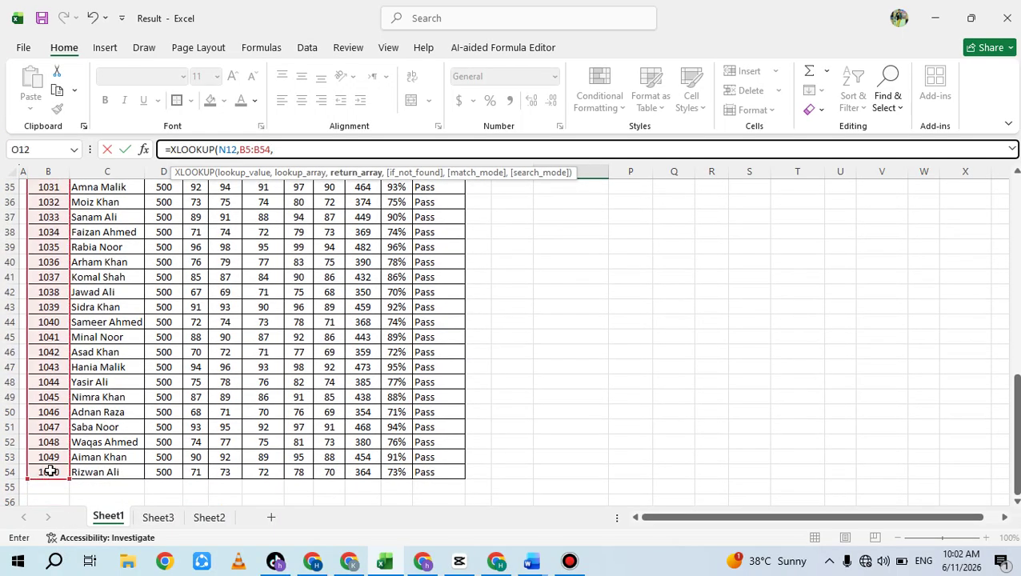
scroll(196, 339, up, 11)
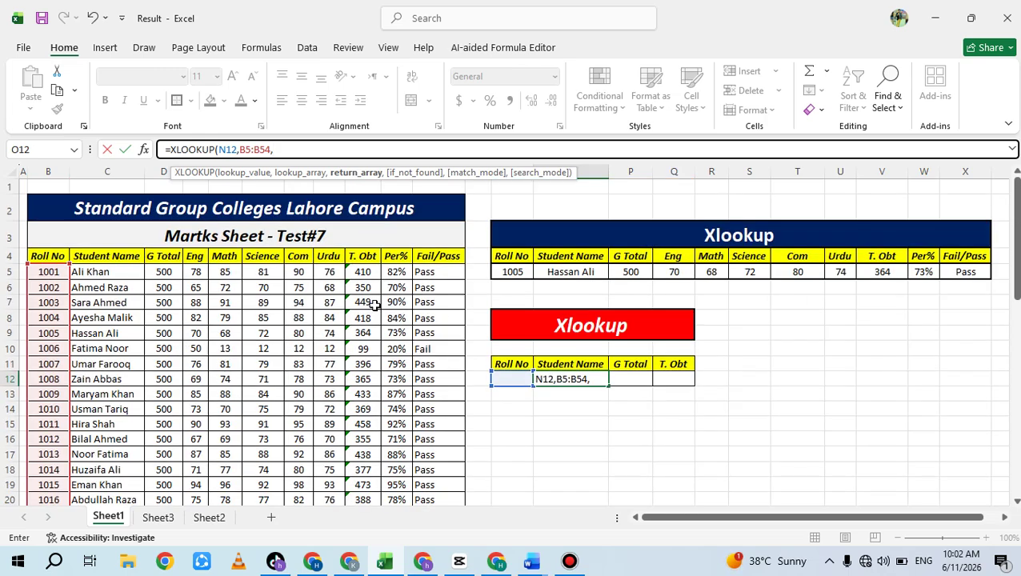
drag(82, 274, 98, 462)
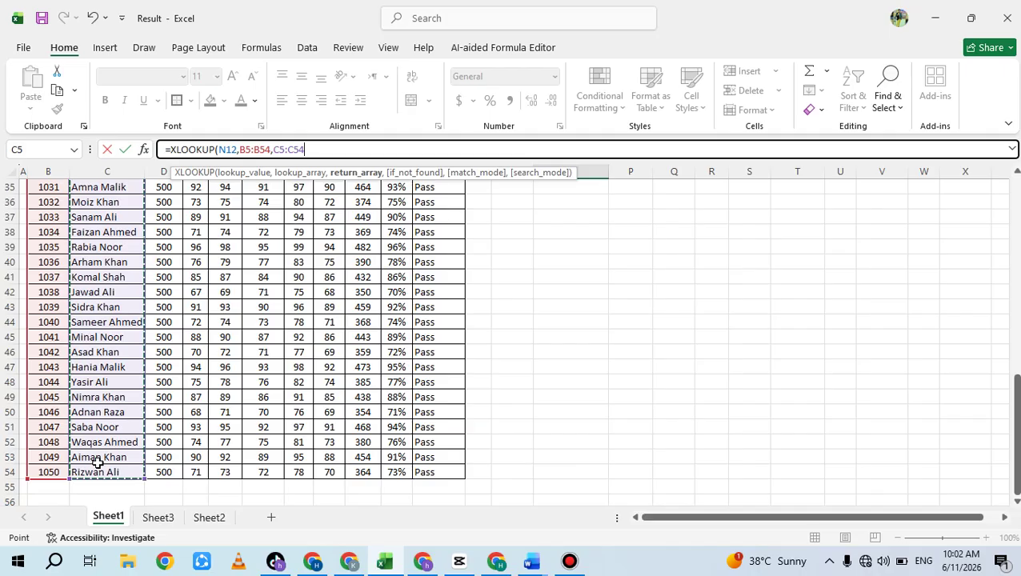
text())
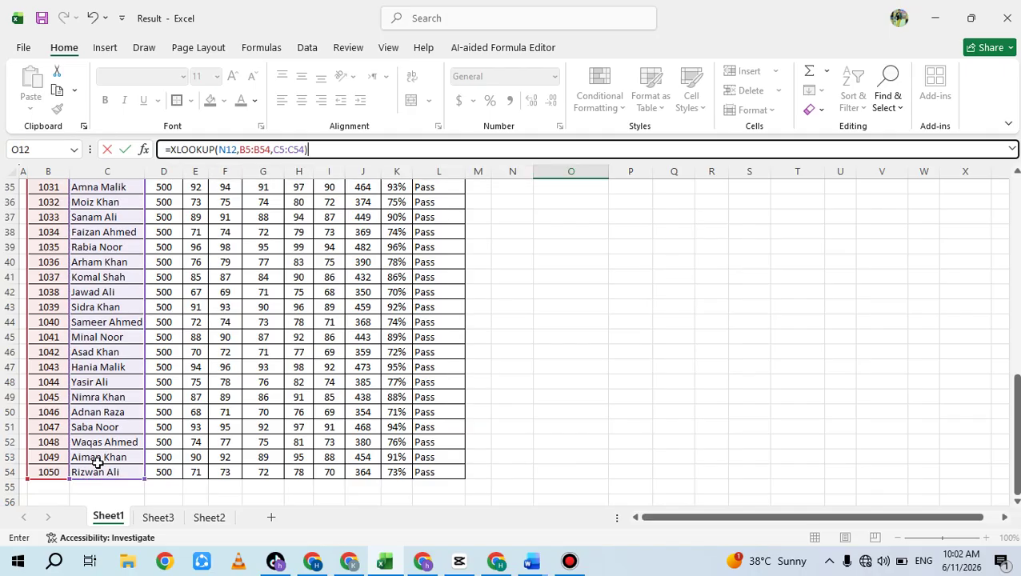
key(Return)
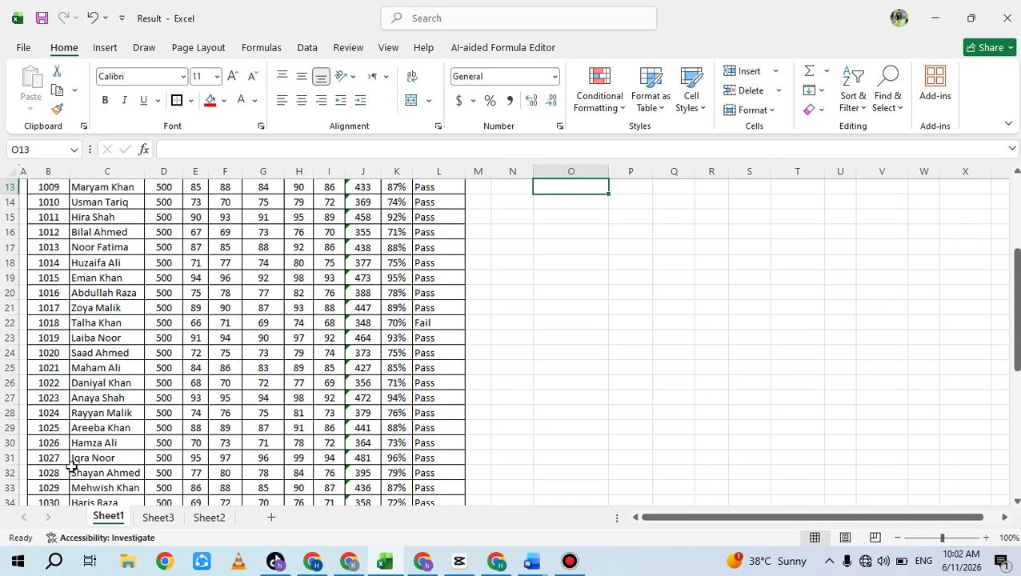
Choose roll number 1004 in N12 to test the Student Name lookup
scroll(368, 392, up, 4)
click(515, 380)
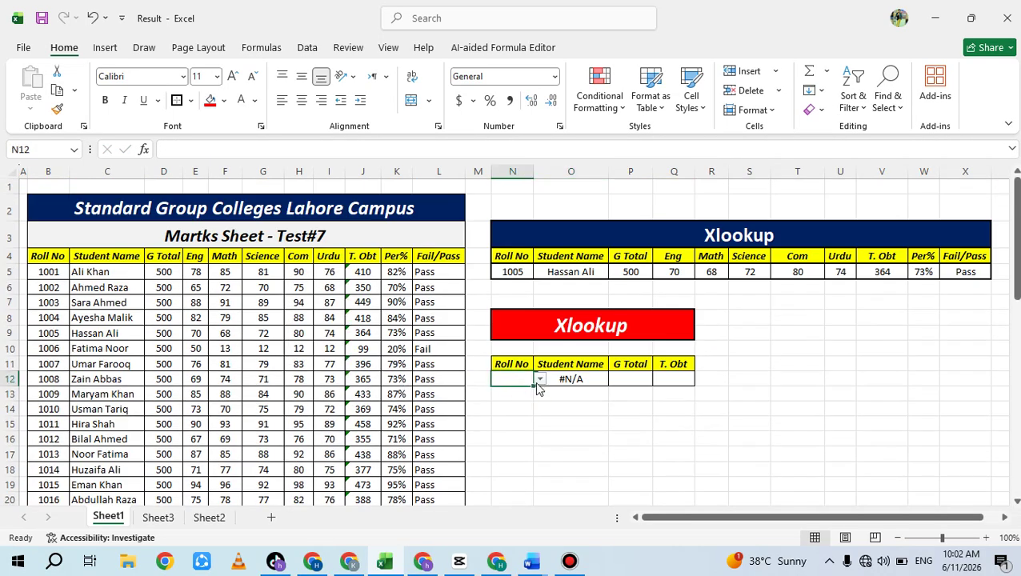
click(540, 379)
click(501, 412)
click(560, 409)
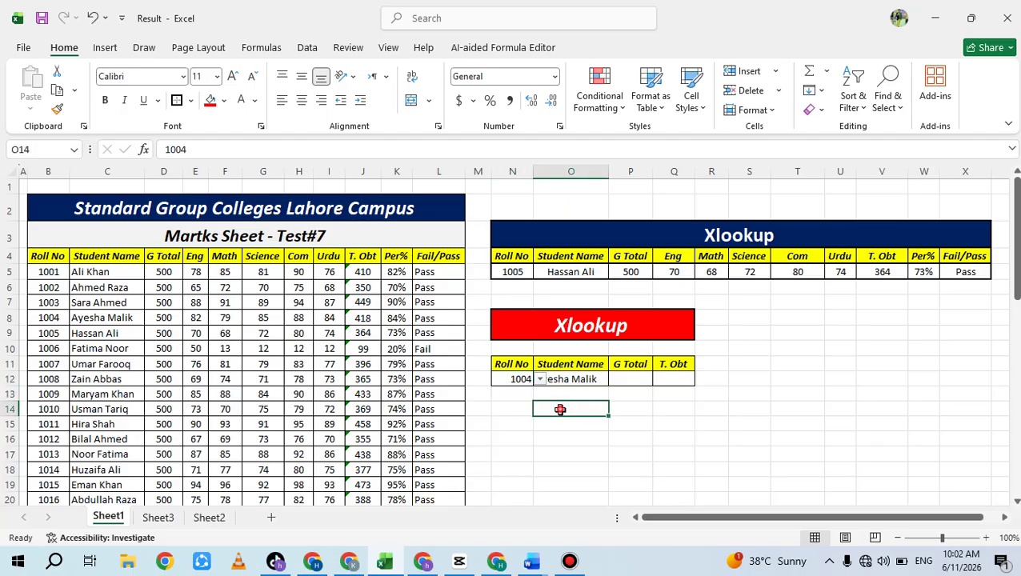
Enter =XLOOKUP(N12,B5:B54,D5:D54) in the G Total cell P12 of the red Xlookup table and centre the cell horizontally
click(620, 380)
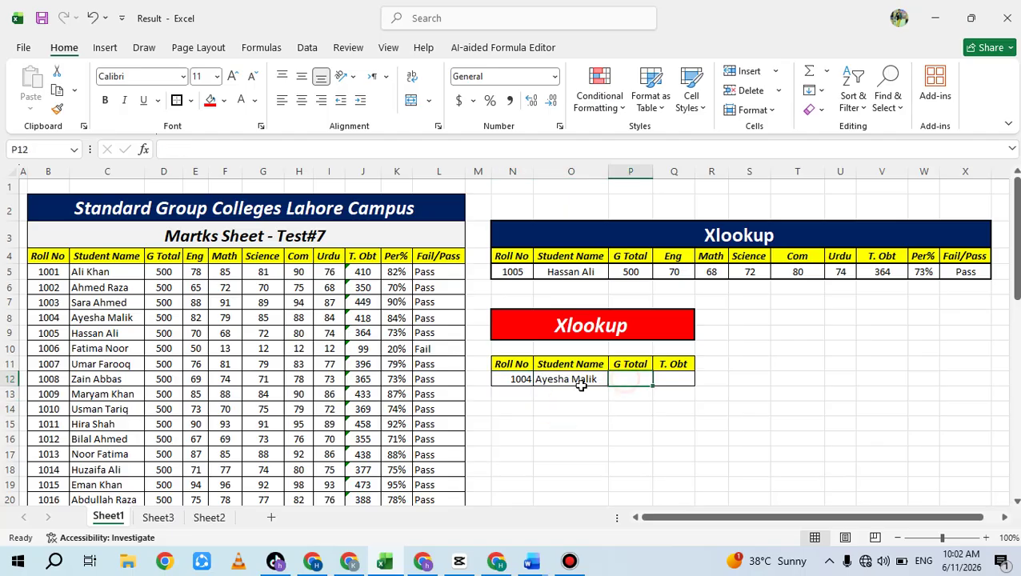
text(=)
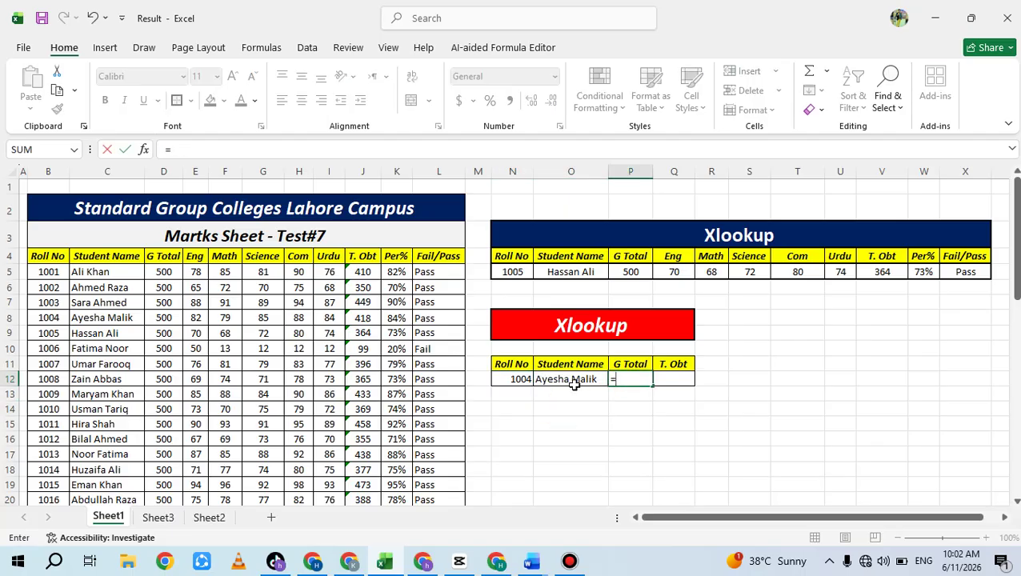
click(217, 151)
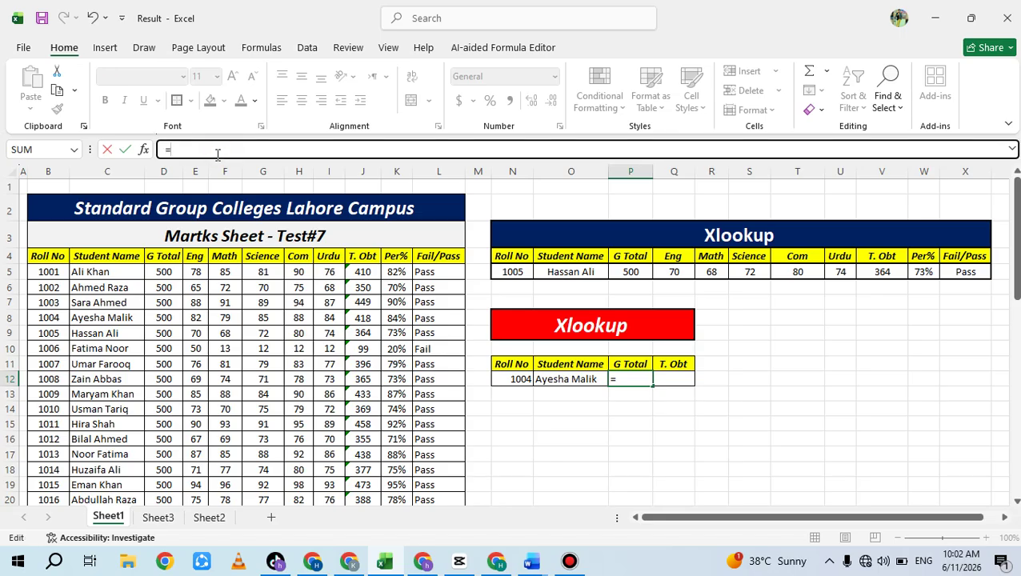
text(xl)
key(Tab)
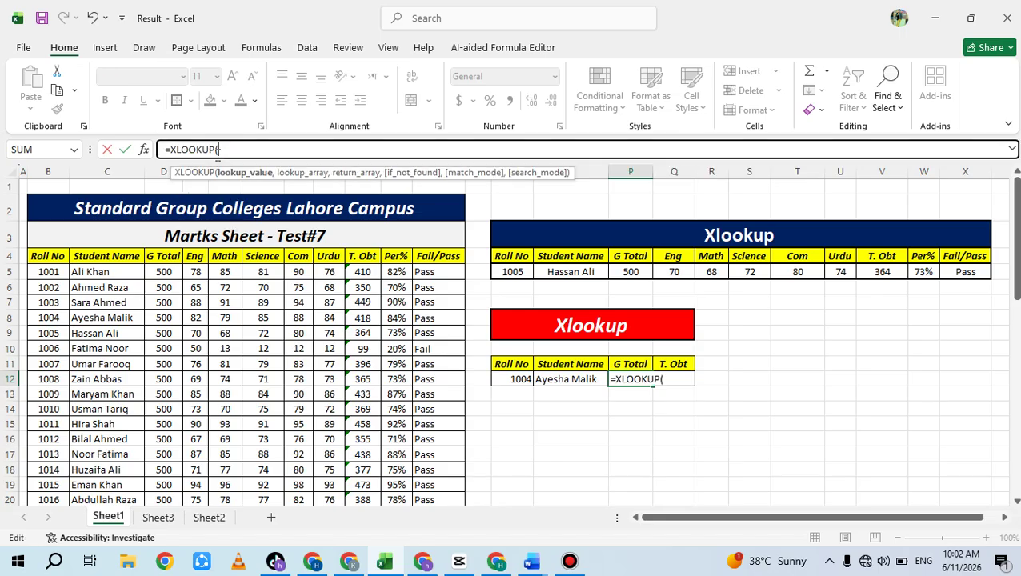
click(516, 380)
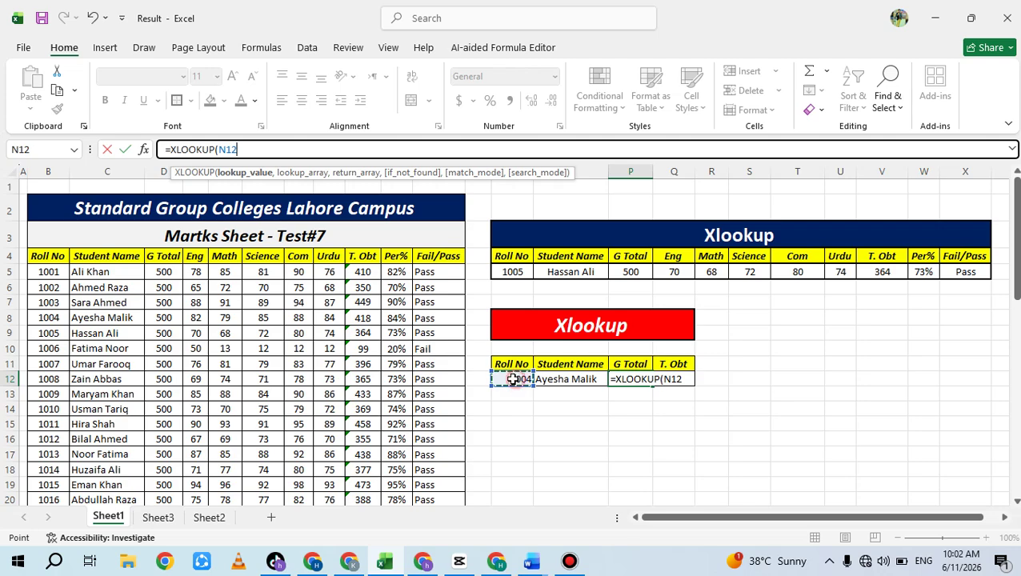
text(,)
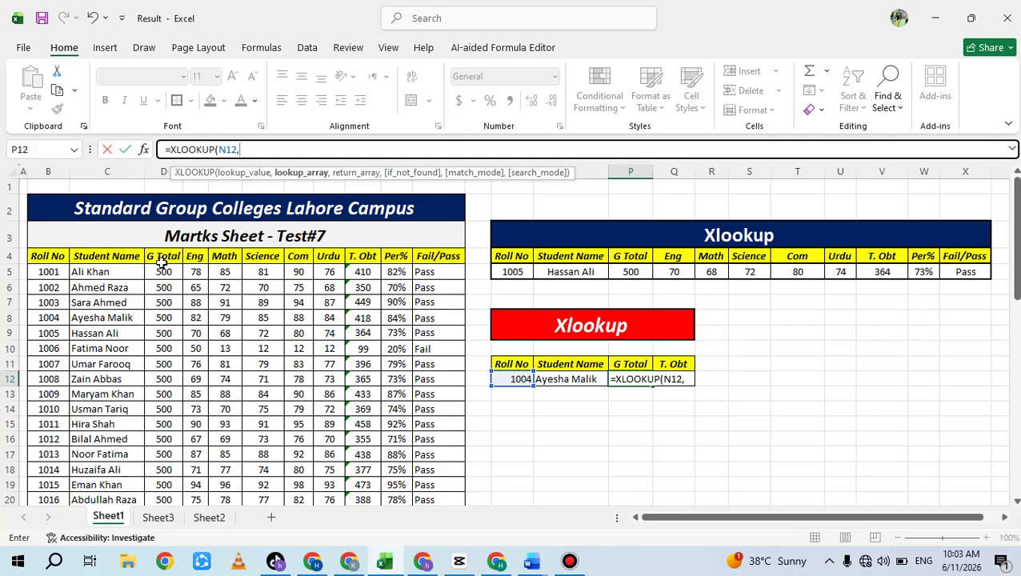
drag(48, 273, 44, 439)
text(,)
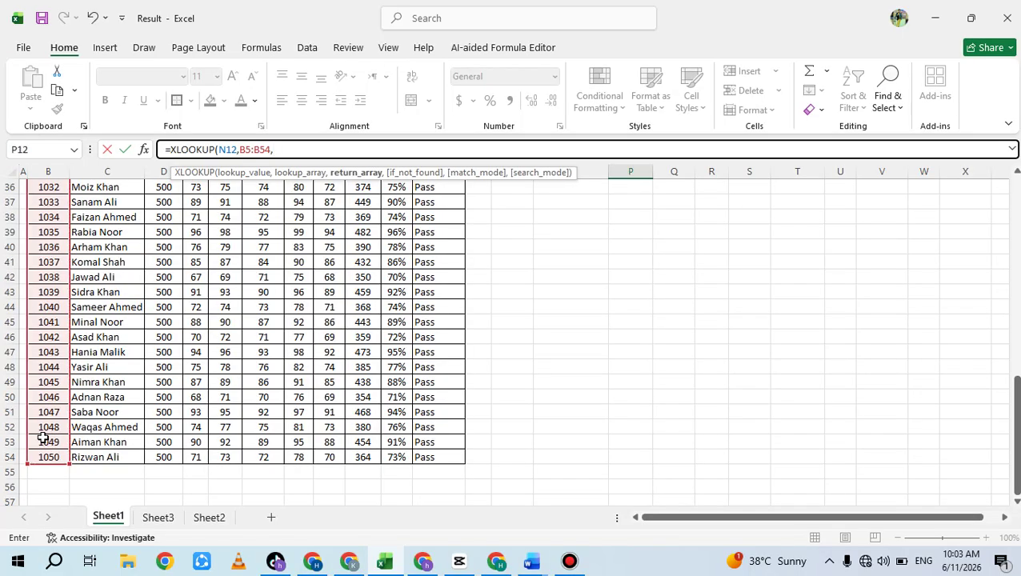
scroll(364, 347, up, 4)
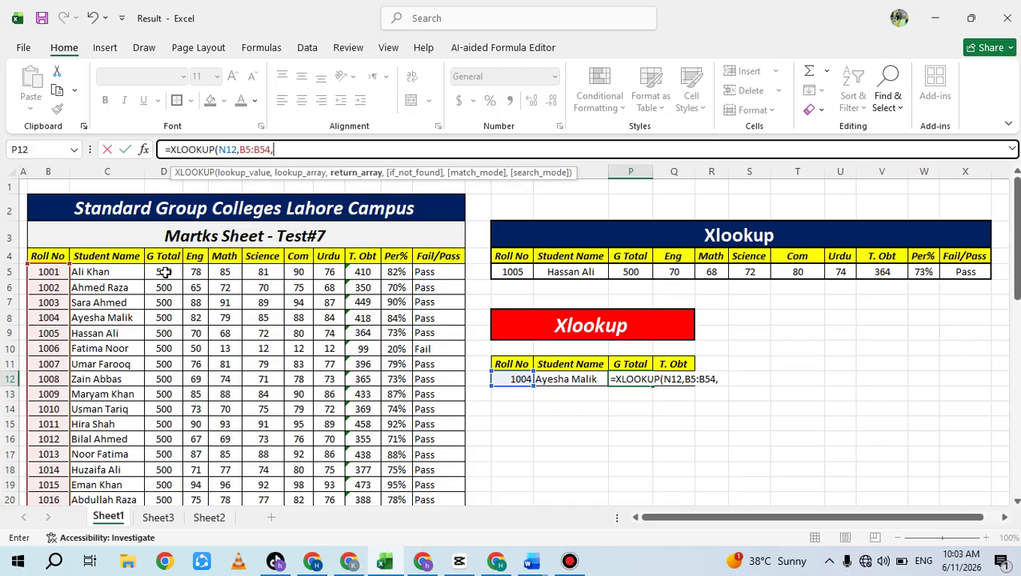
drag(164, 272, 171, 485)
scroll(170, 480, down, 3)
scroll(163, 477, up, 5)
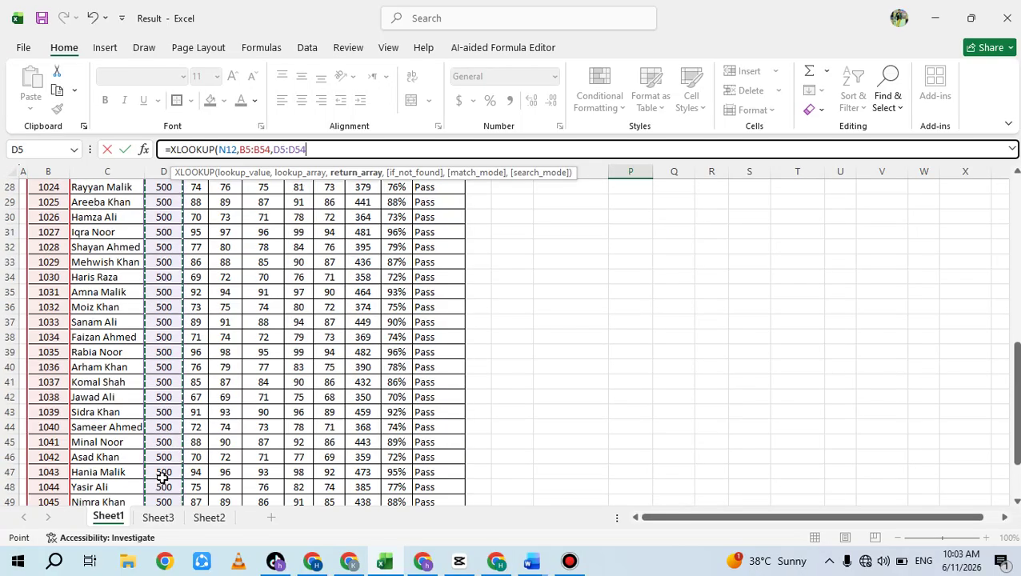
text(,)
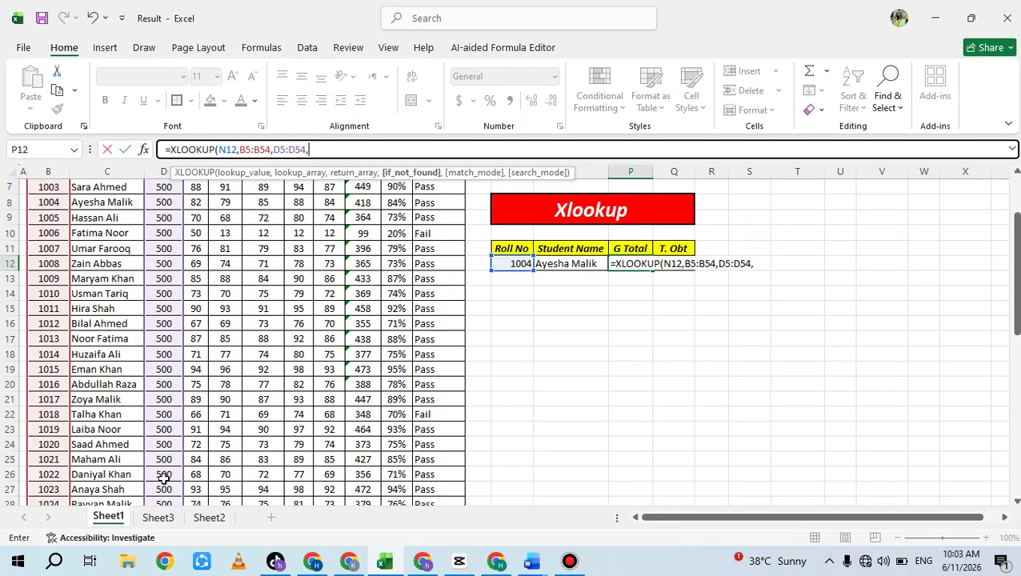
scroll(339, 380, up, 2)
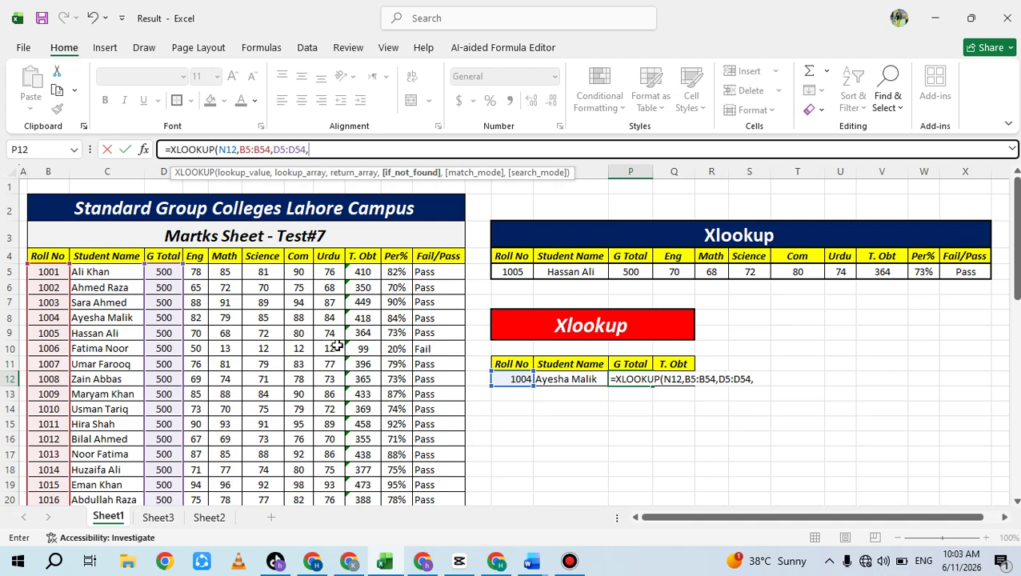
key(BackSpace)
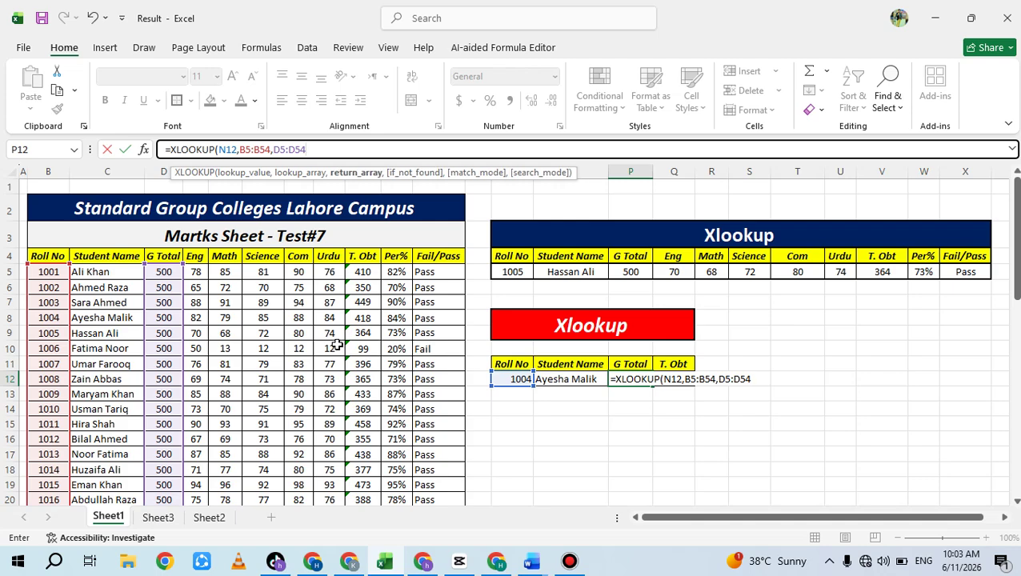
text())
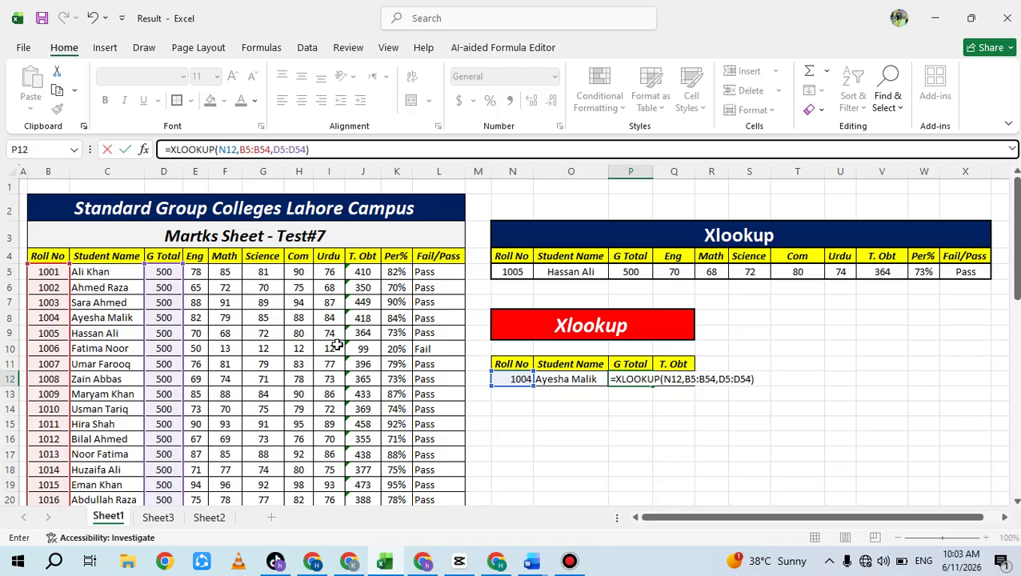
key(Return)
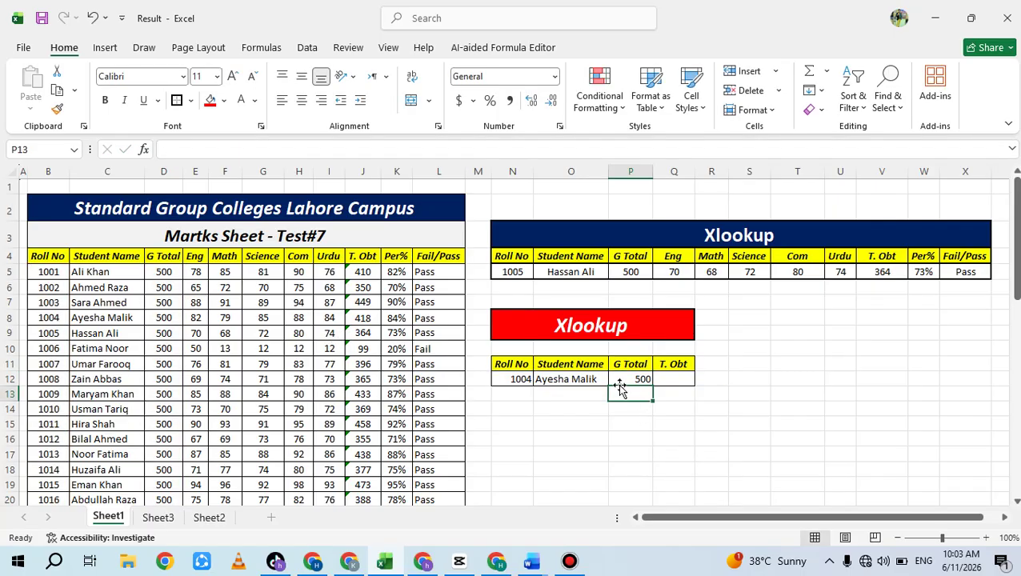
click(621, 380)
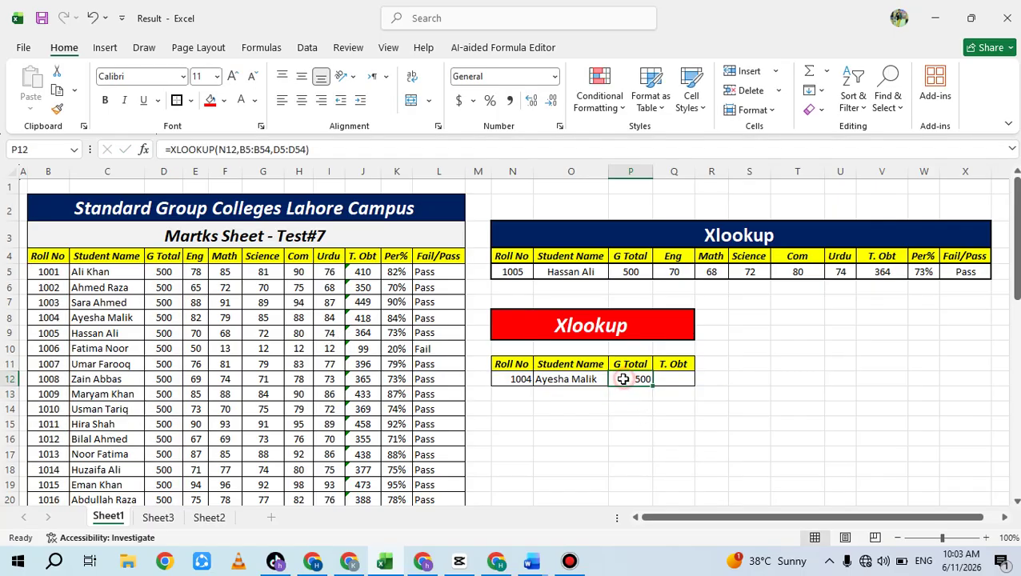
click(303, 100)
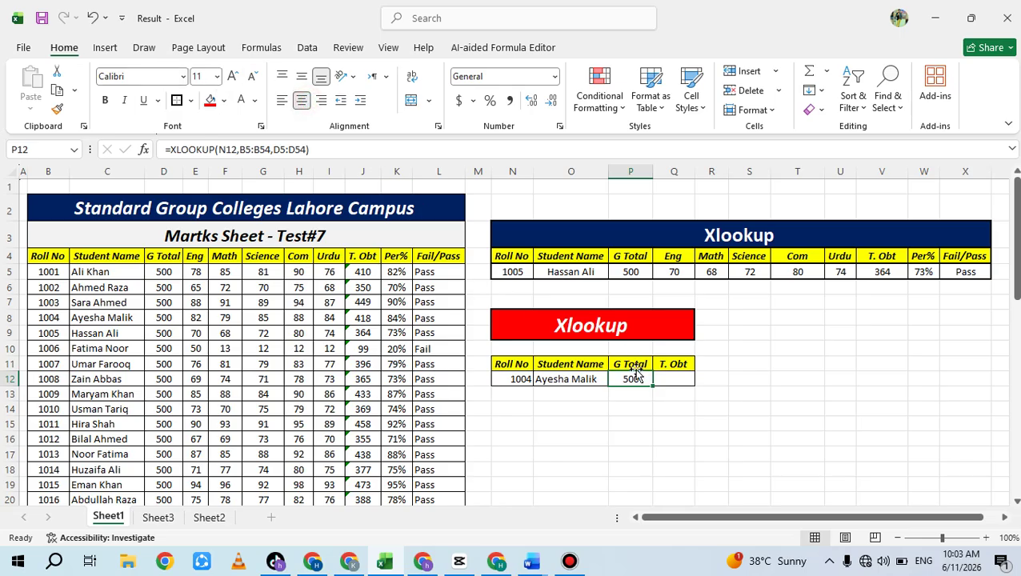
Enter =XLOOKUP(N12,B5:B54,J5:J54) in the T. Obt cell Q12 of the red Xlookup table
click(684, 381)
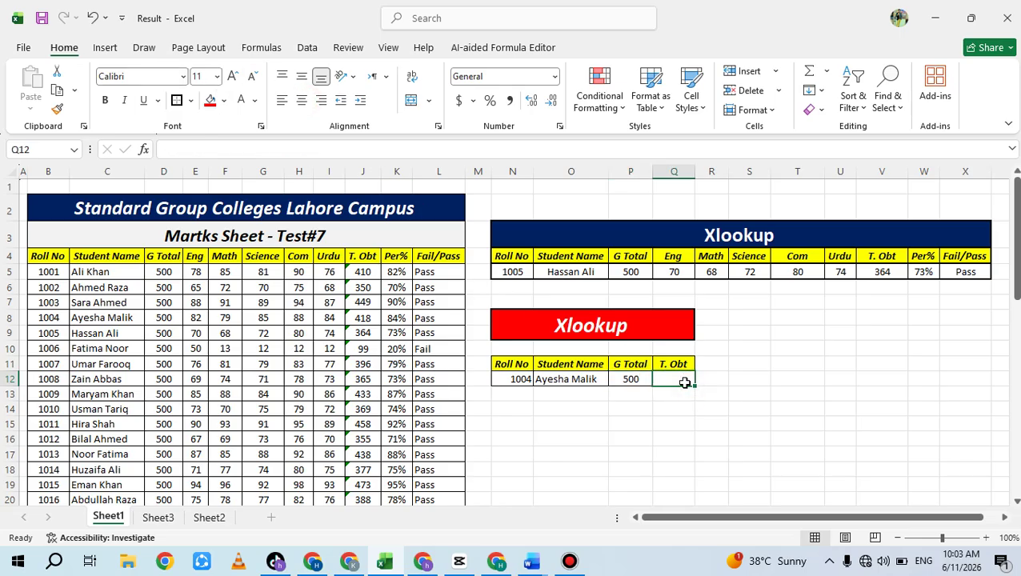
text(=)
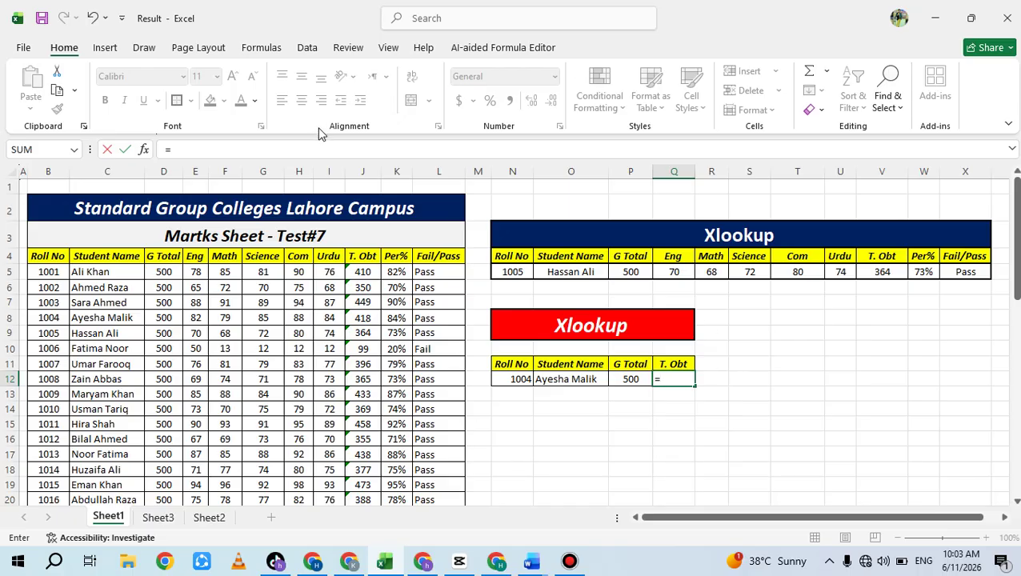
click(316, 145)
text(xl)
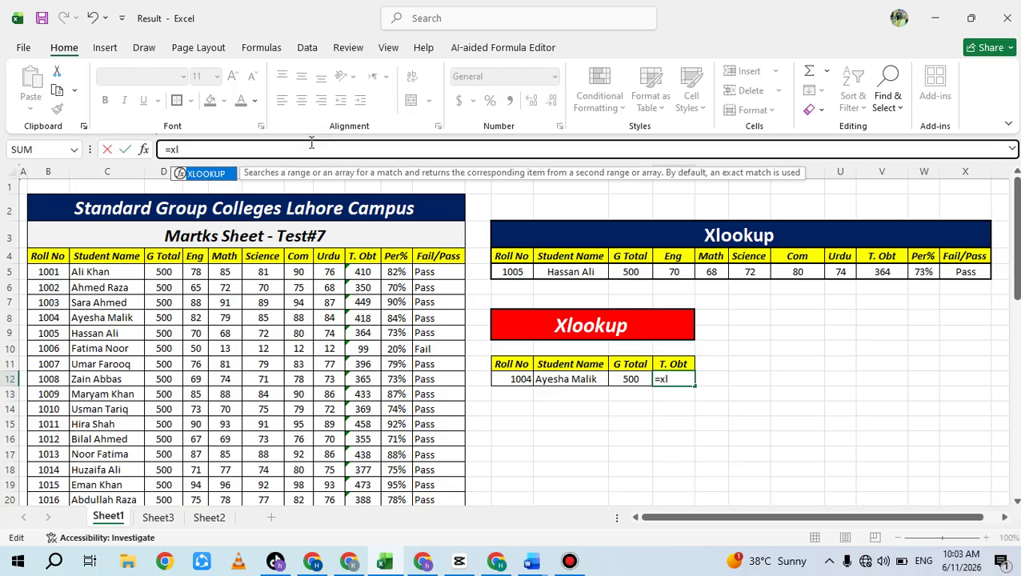
key(Tab)
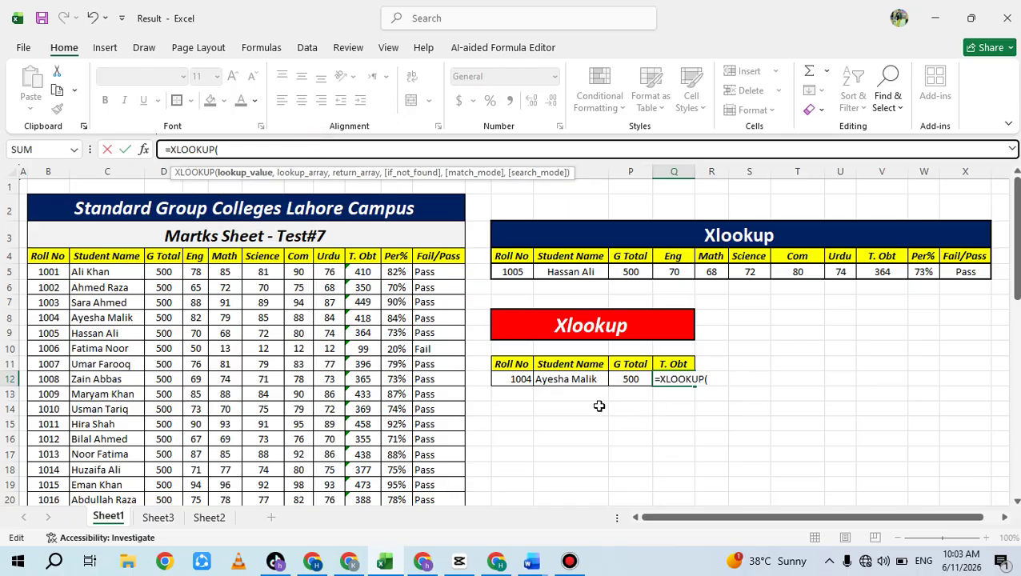
click(520, 378)
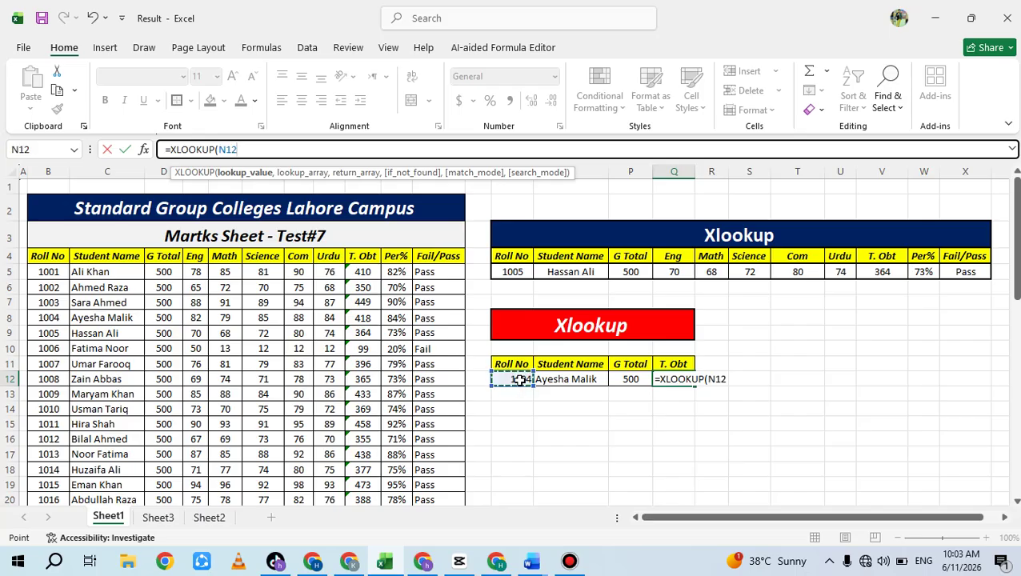
text(,)
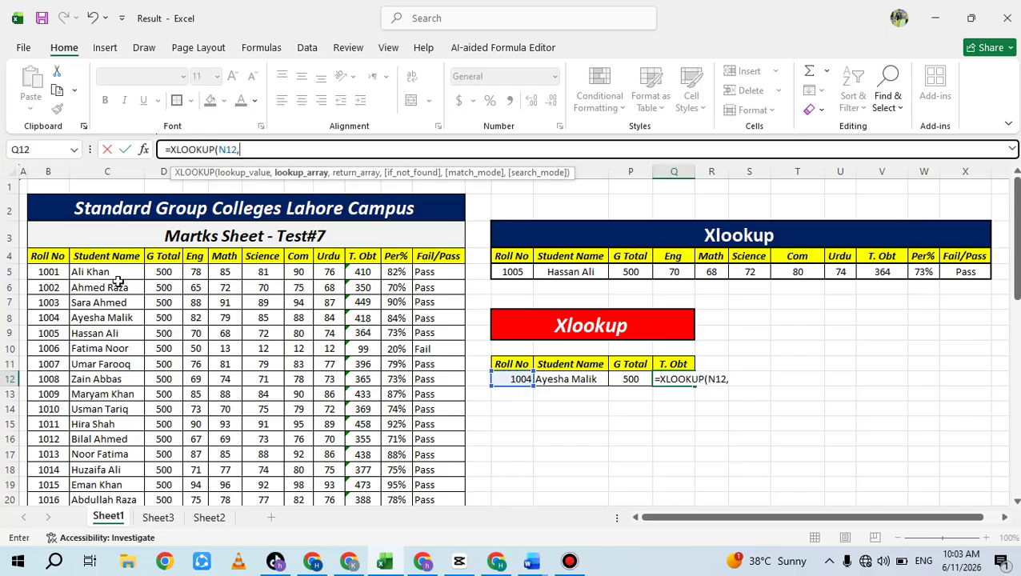
drag(48, 266, 48, 468)
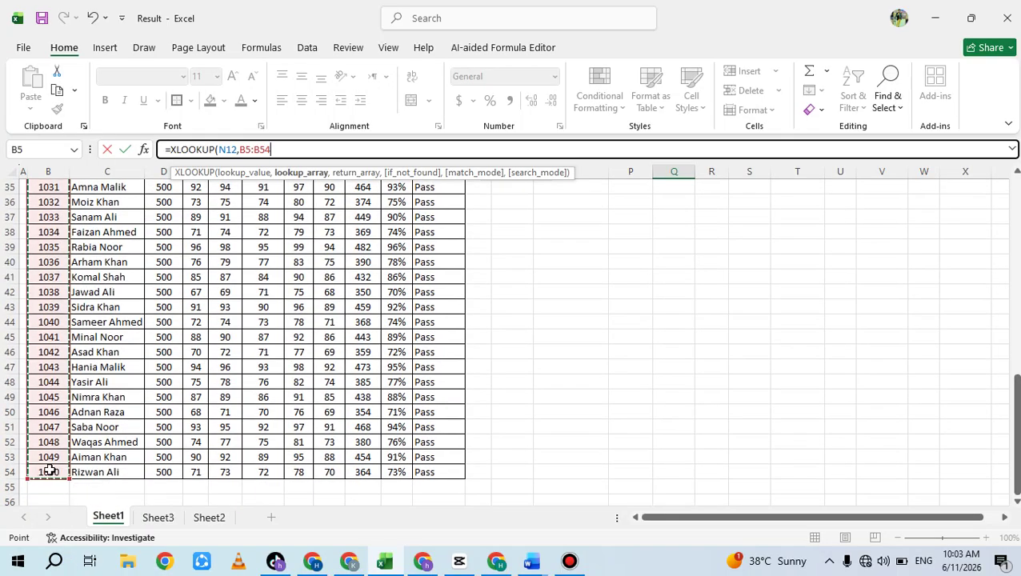
text(,)
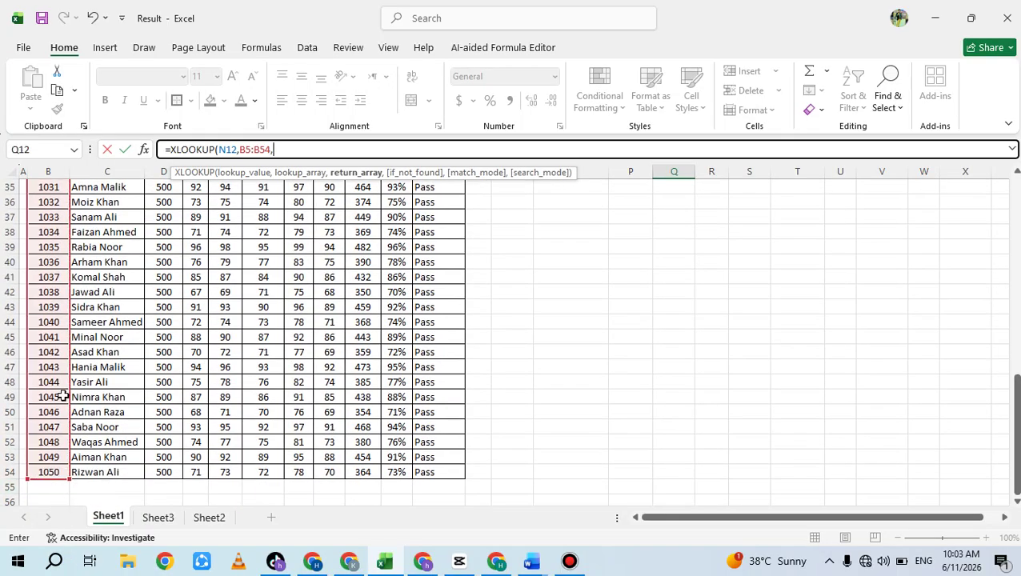
scroll(248, 368, up, 11)
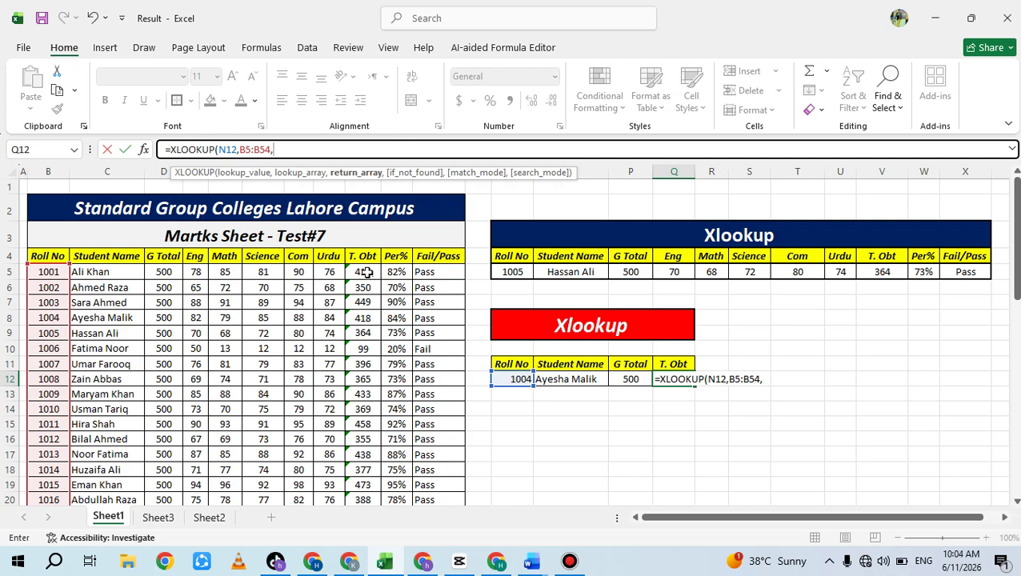
drag(365, 272, 359, 482)
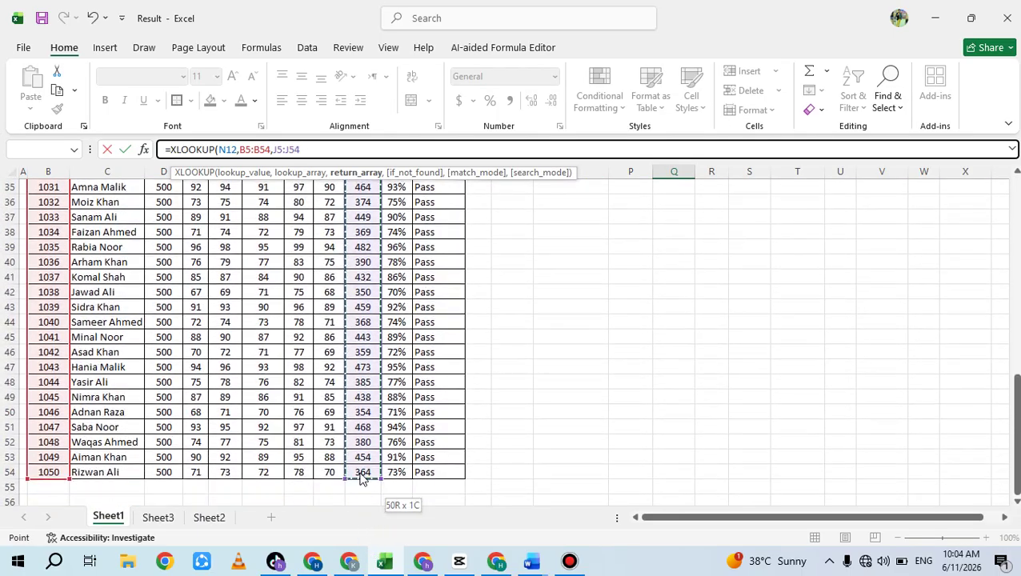
scroll(358, 469, up, 3)
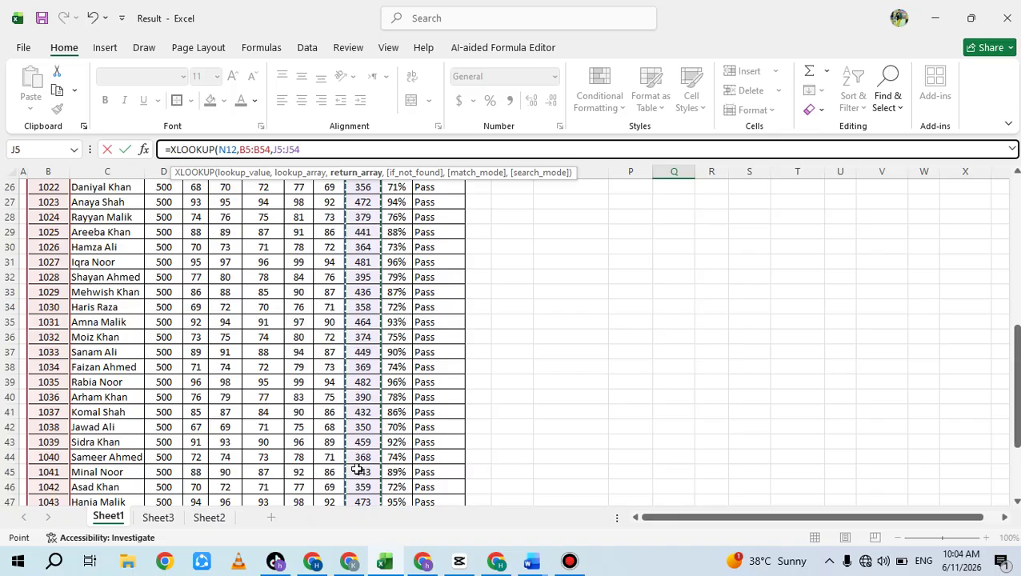
text())
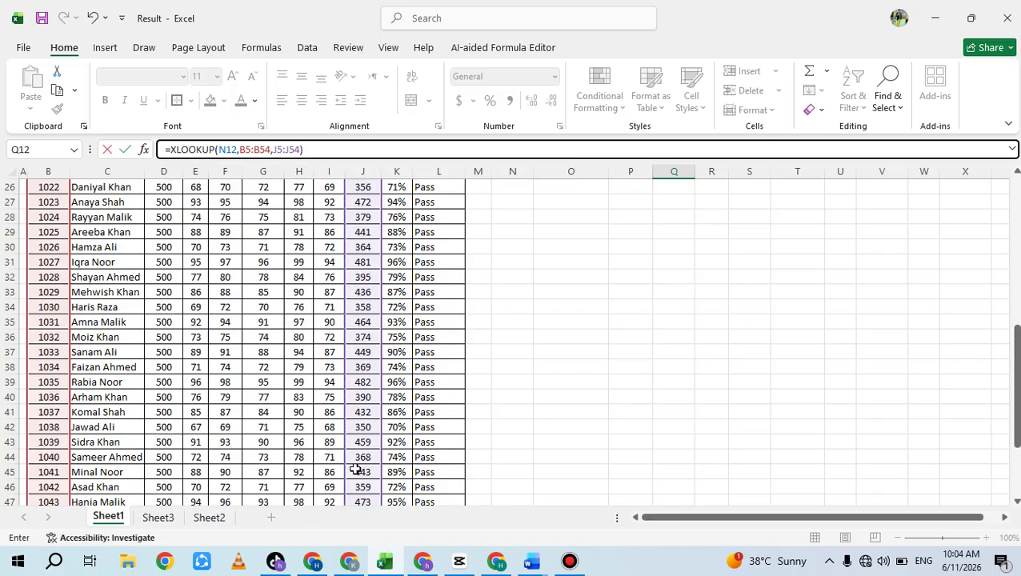
key(Return)
scroll(435, 428, up, 4)
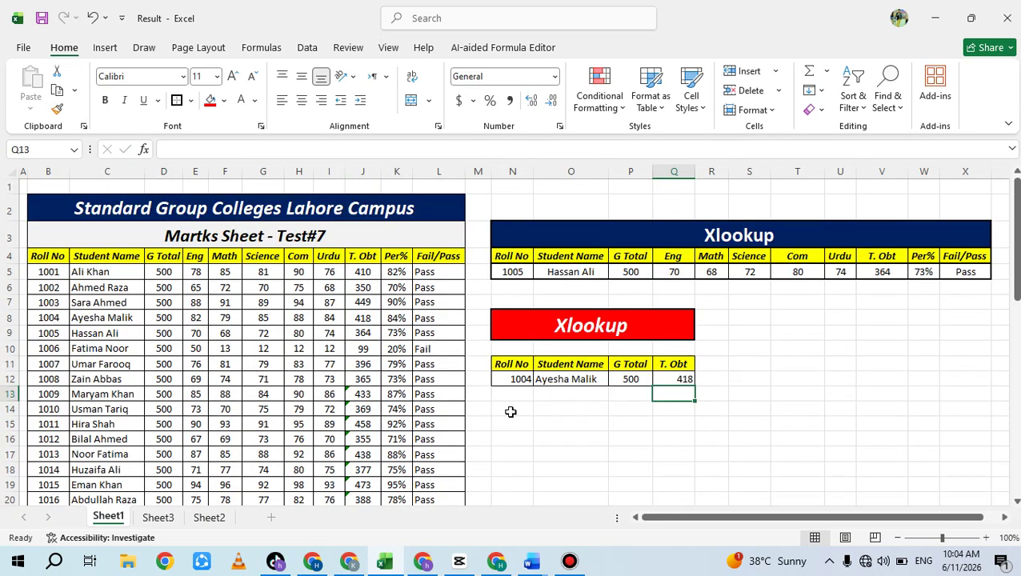
Centre the roll number cell N12 of the red Xlookup table horizontally and choose roll number 1008 in it
click(517, 378)
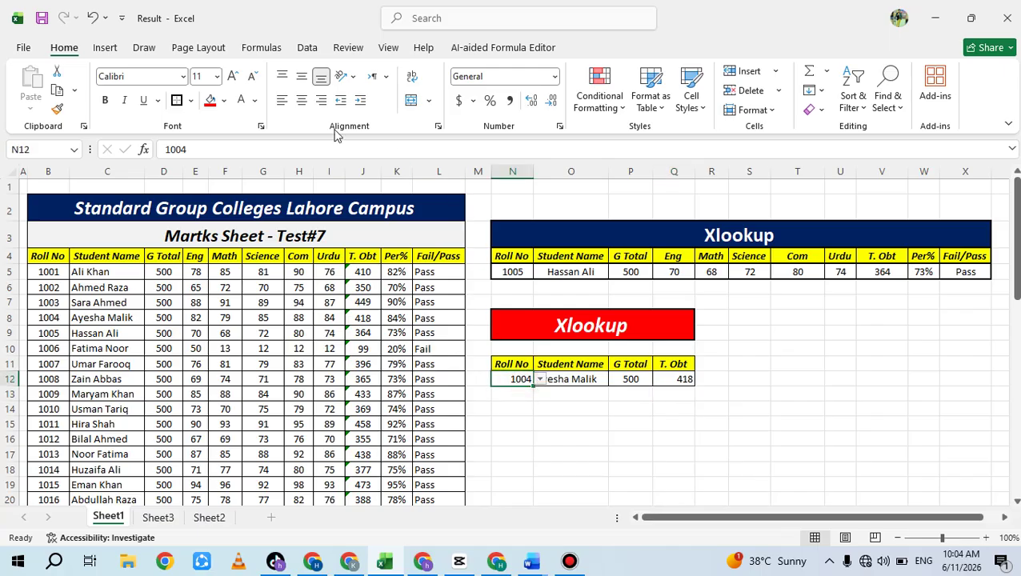
click(301, 100)
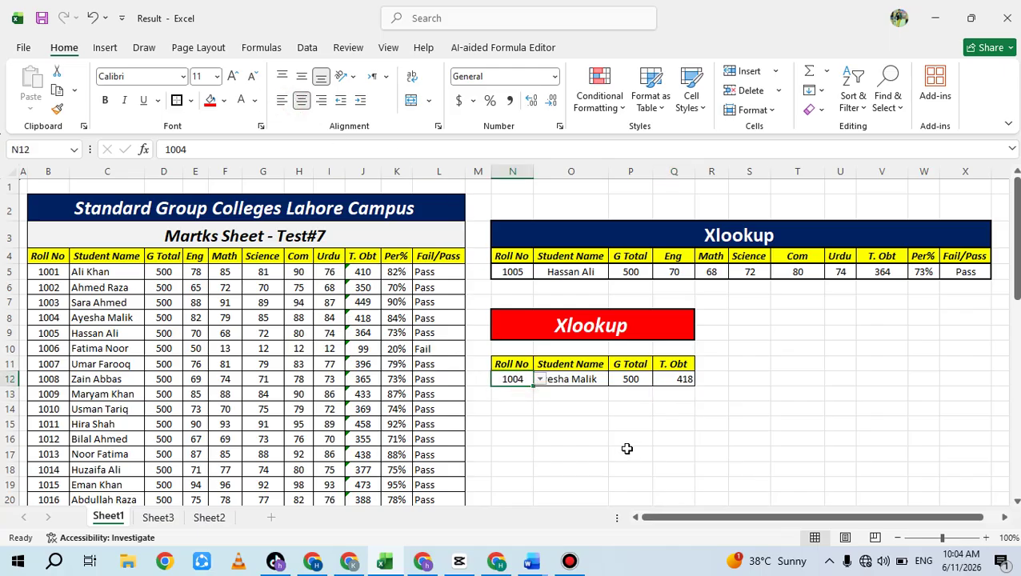
click(540, 379)
click(518, 427)
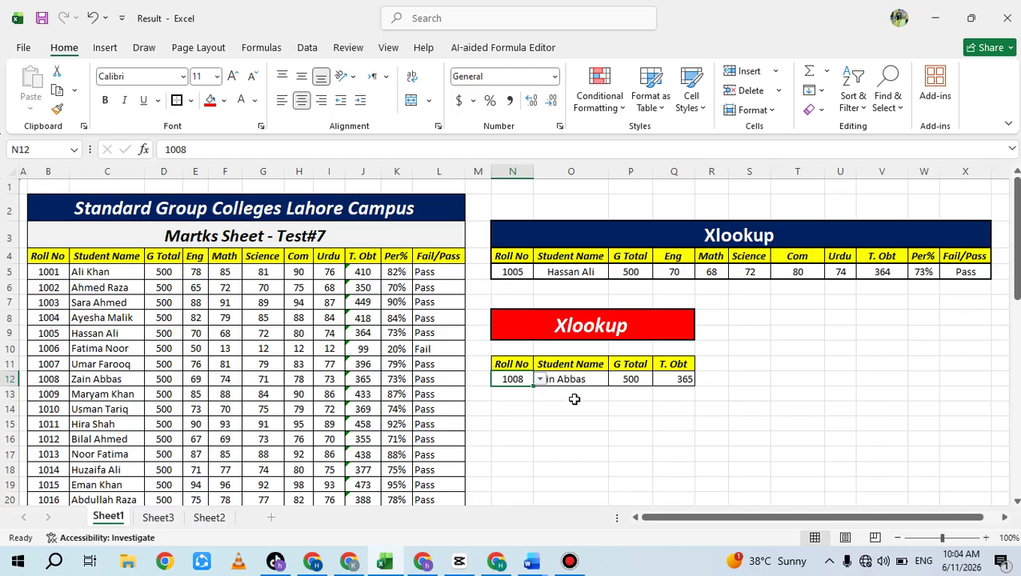
Test the red Xlookup table by choosing roll number 1011 and then 1044 in N12
click(540, 379)
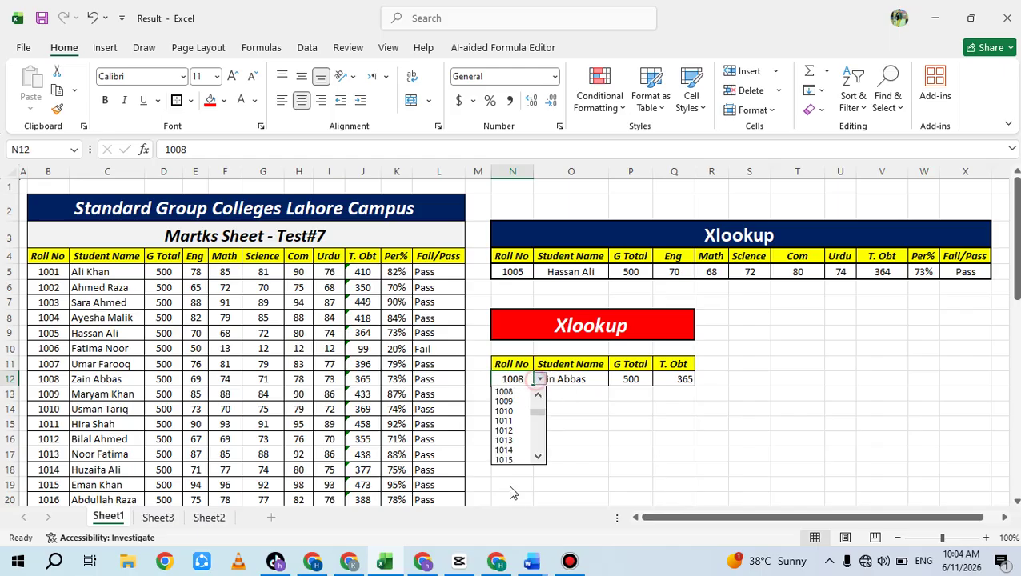
click(508, 420)
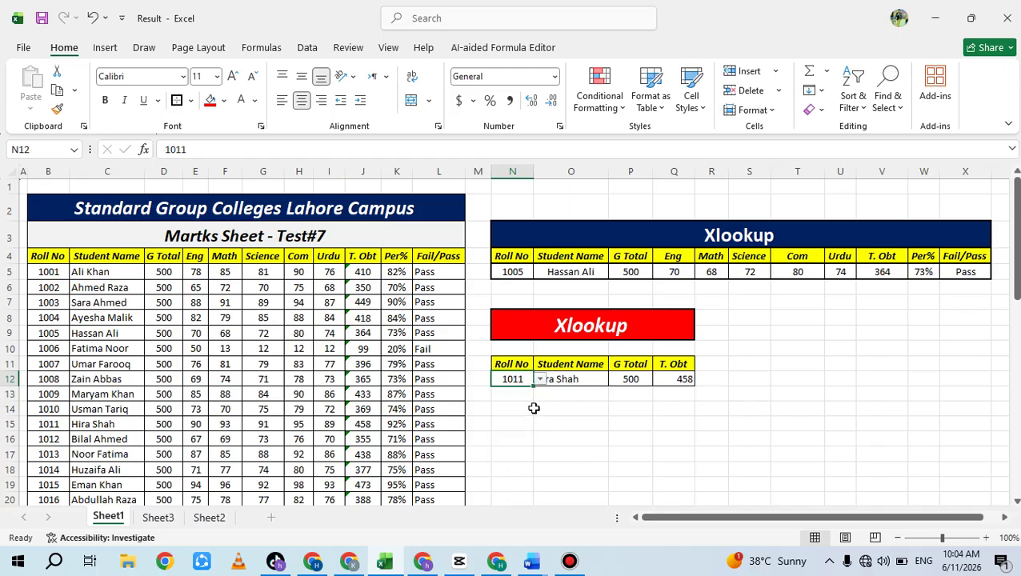
click(540, 379)
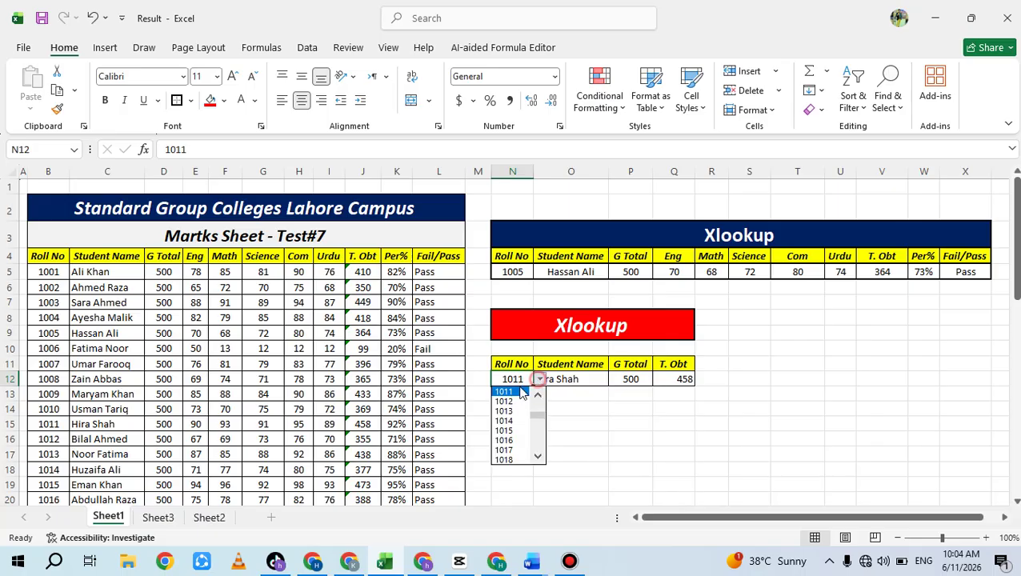
drag(534, 414, 512, 430)
click(512, 429)
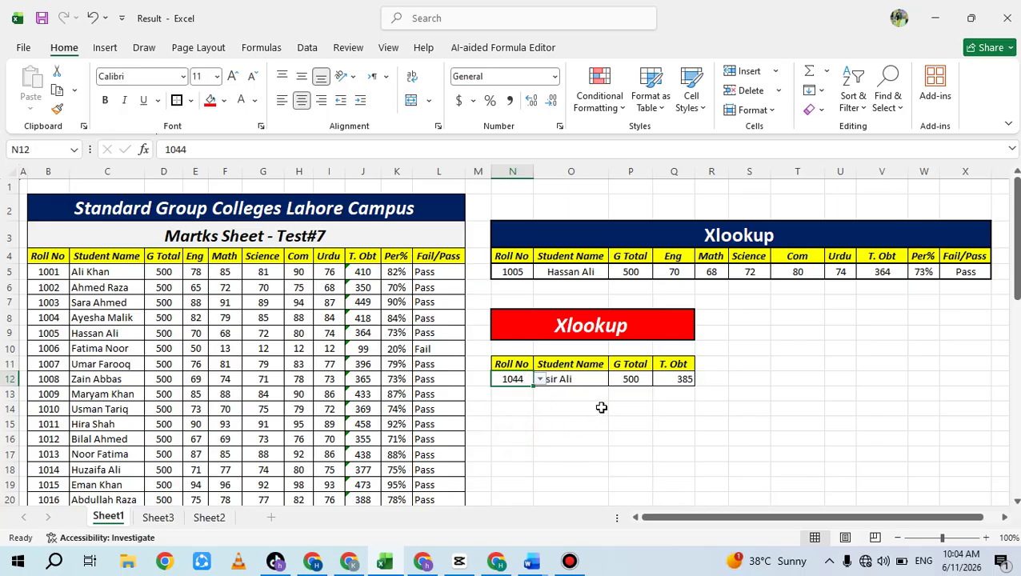
Choose roll number 1003 in N12 to test the red Xlookup table again
click(544, 381)
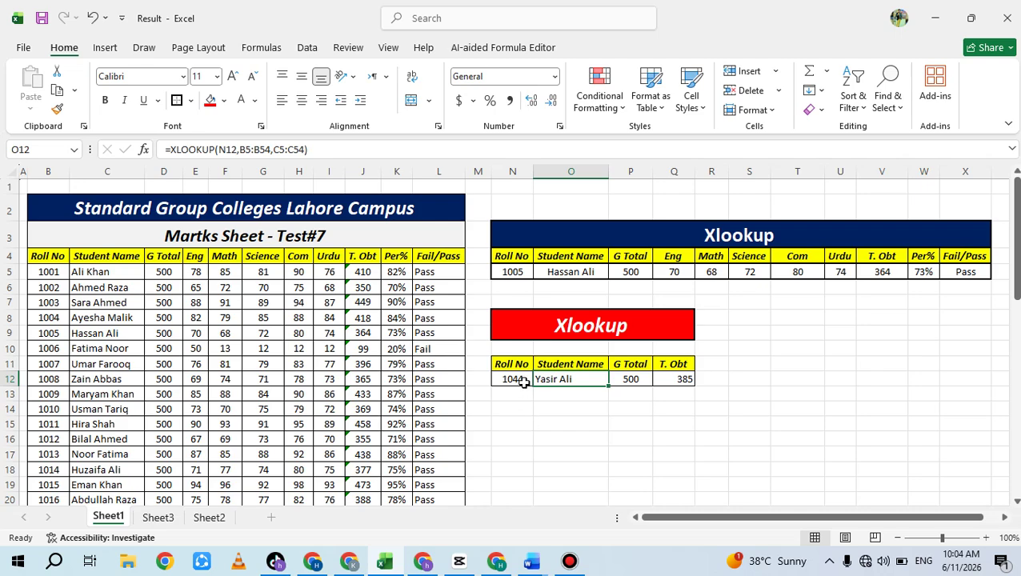
click(519, 381)
click(540, 381)
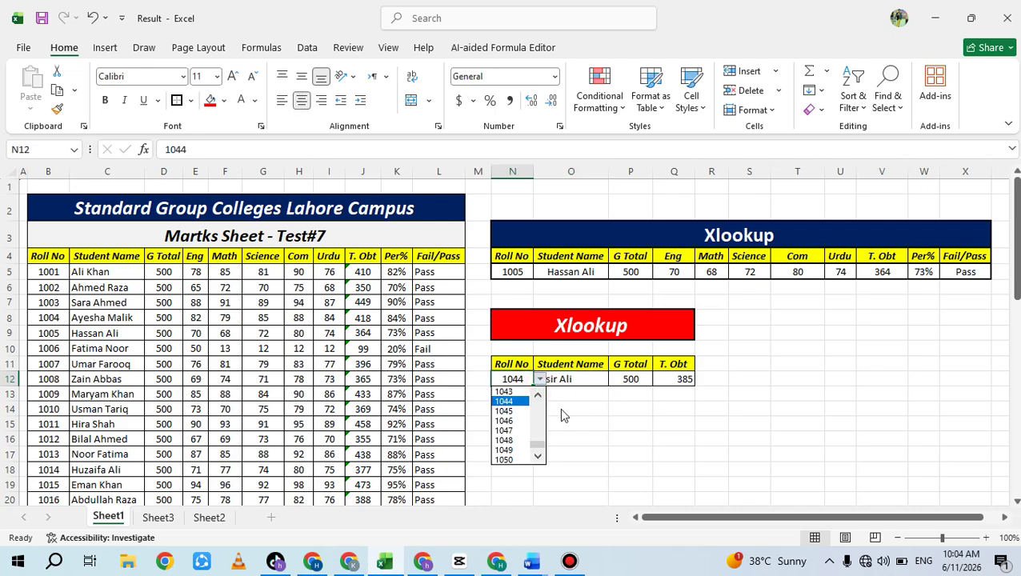
drag(538, 444, 538, 399)
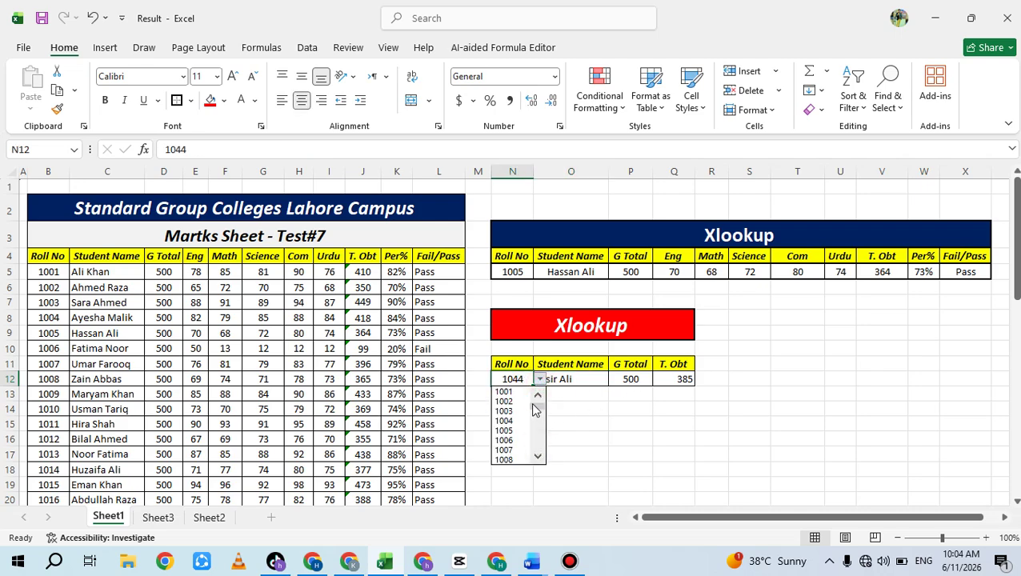
click(516, 410)
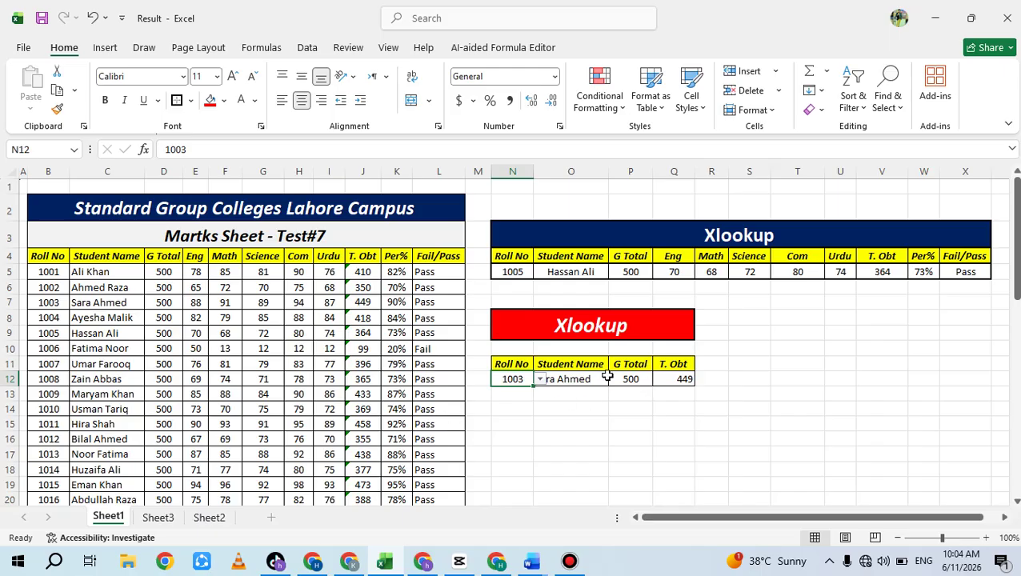
Choose roll number 1001 in N12 of the red Xlookup table
click(541, 381)
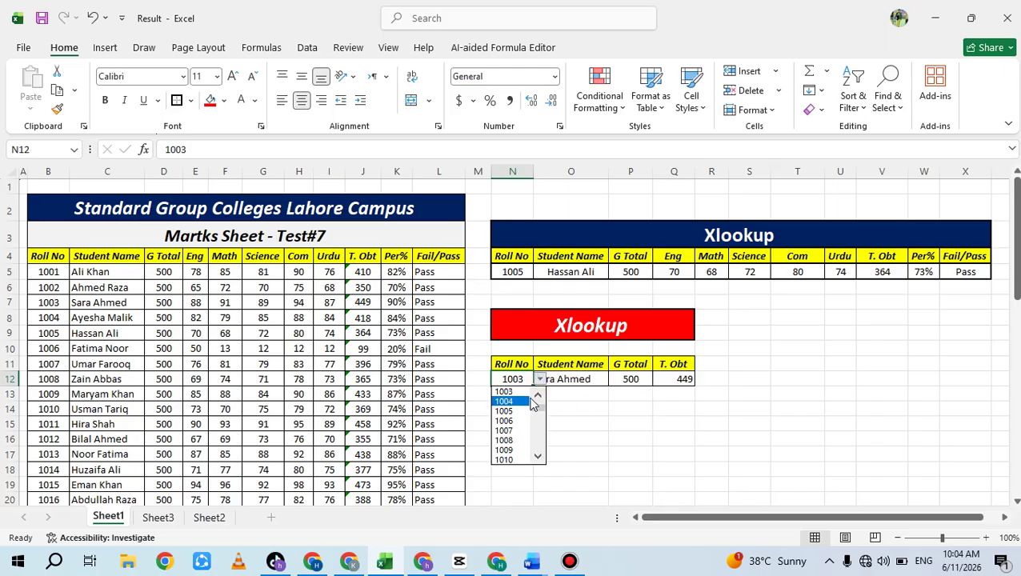
drag(534, 411, 539, 402)
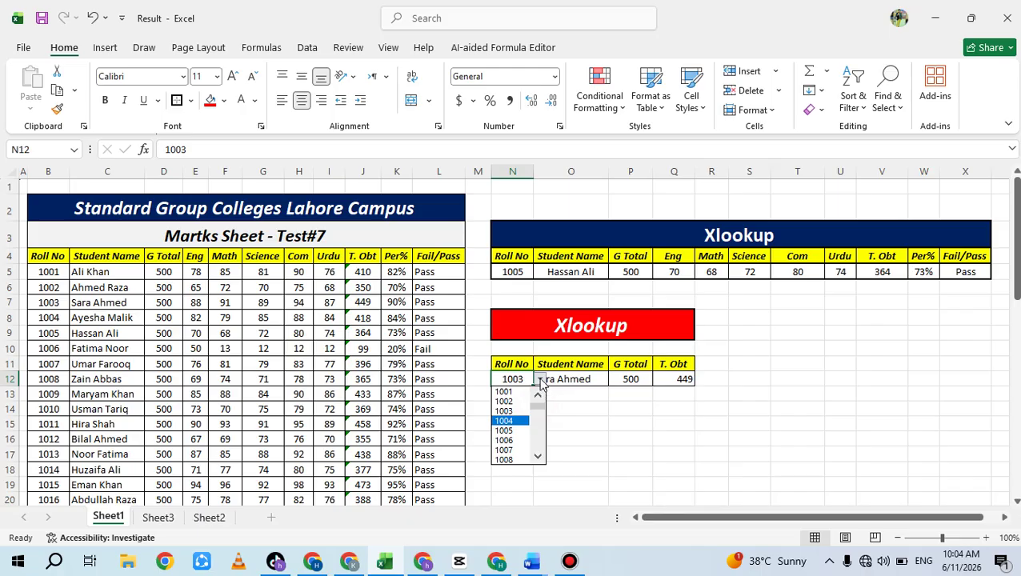
click(504, 391)
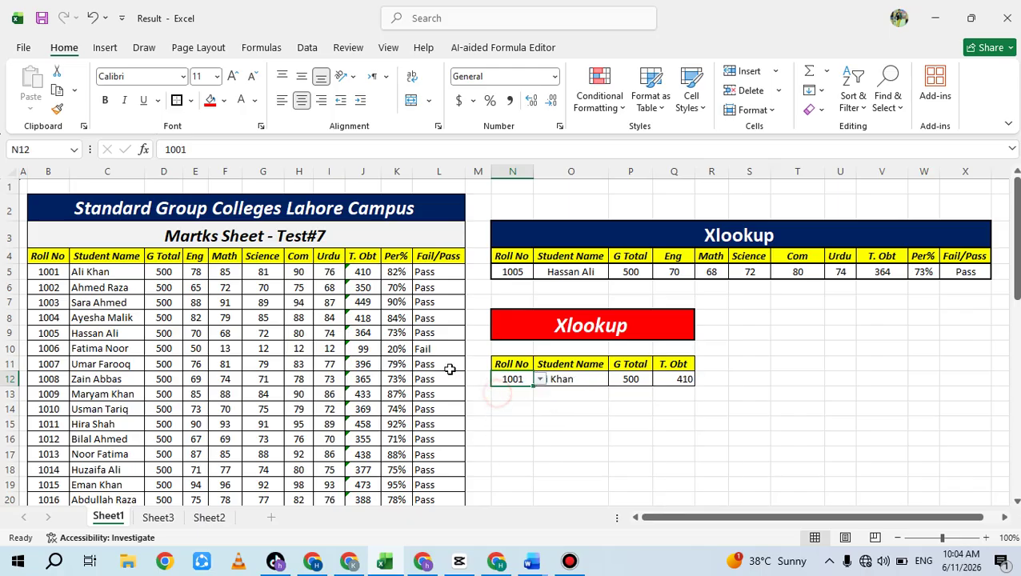
Set the G Total of roll number 1001 in D5 of the marks sheet to 460
click(178, 272)
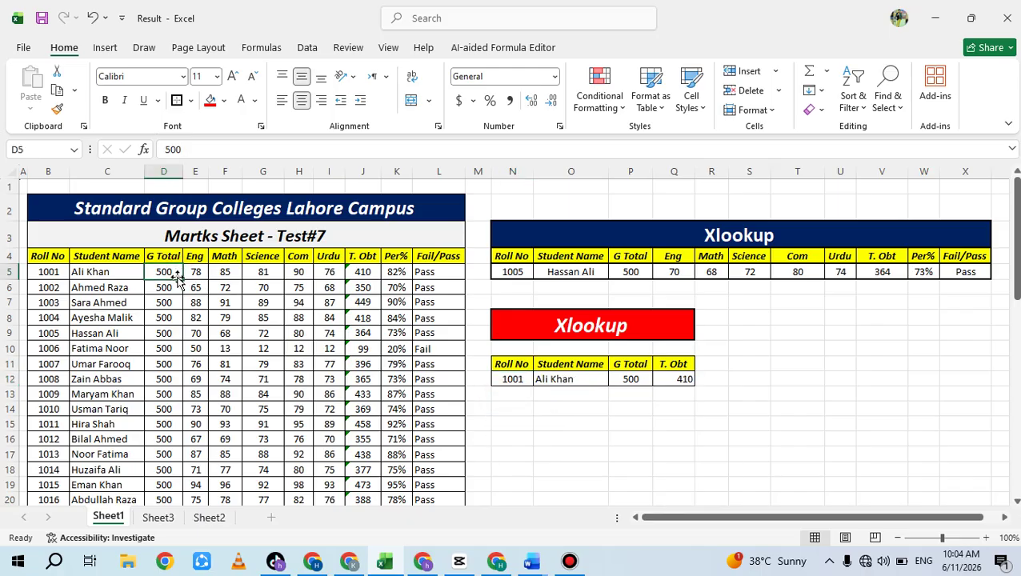
text(460)
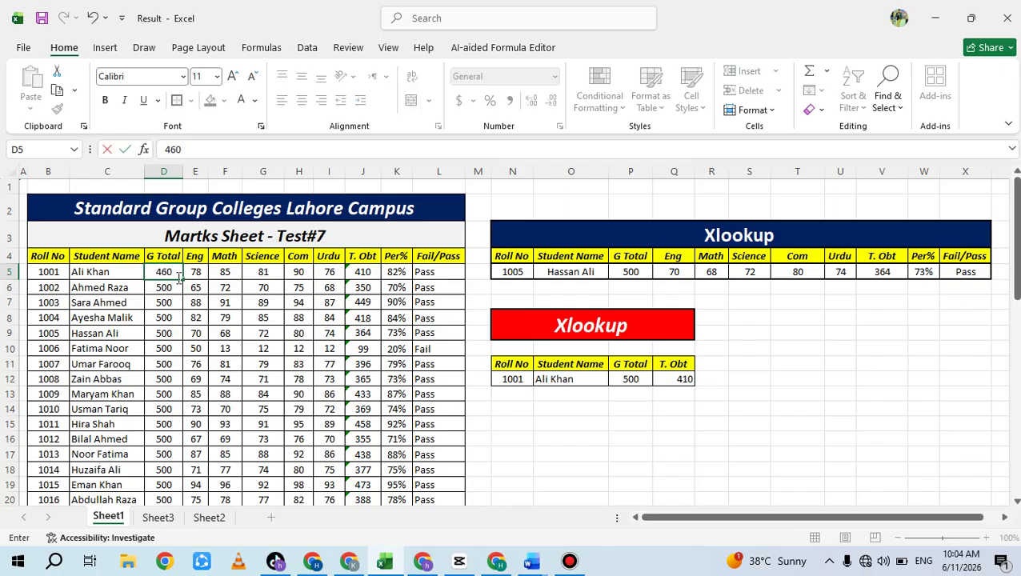
key(Return)
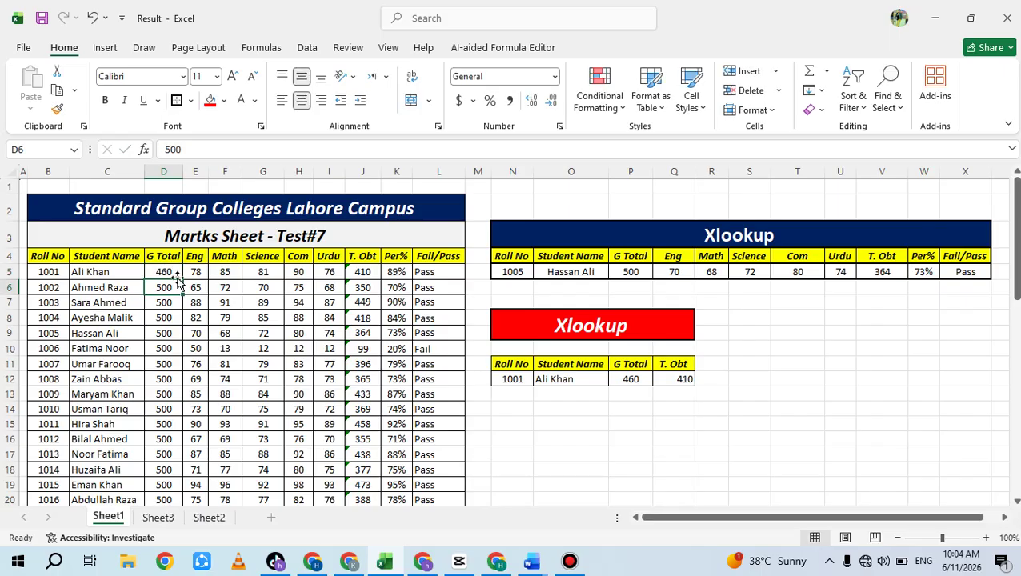
Choose roll number 1009 in N5 to test the full-record blue Xlookup table
click(530, 272)
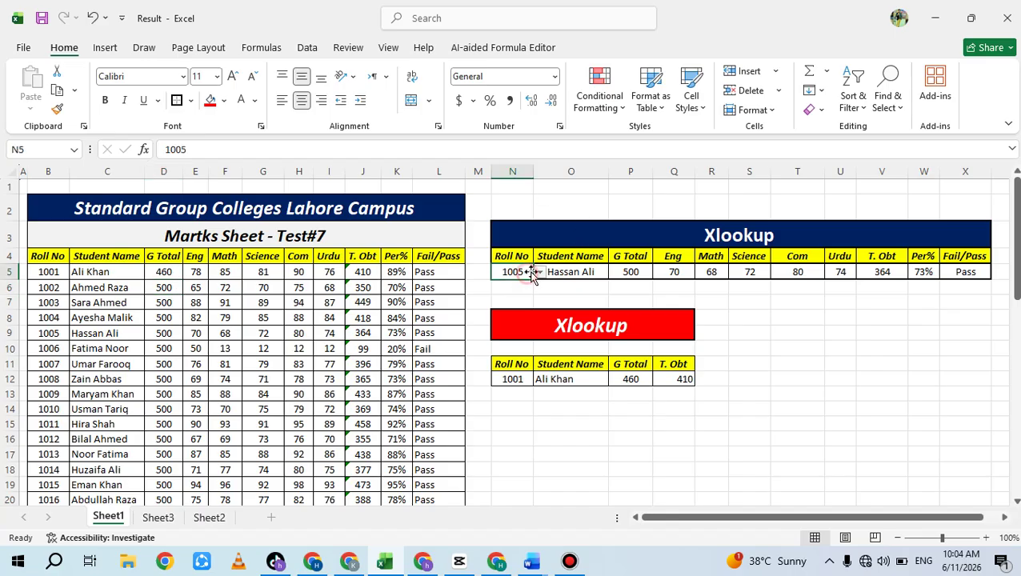
click(520, 256)
click(522, 268)
click(540, 272)
click(519, 323)
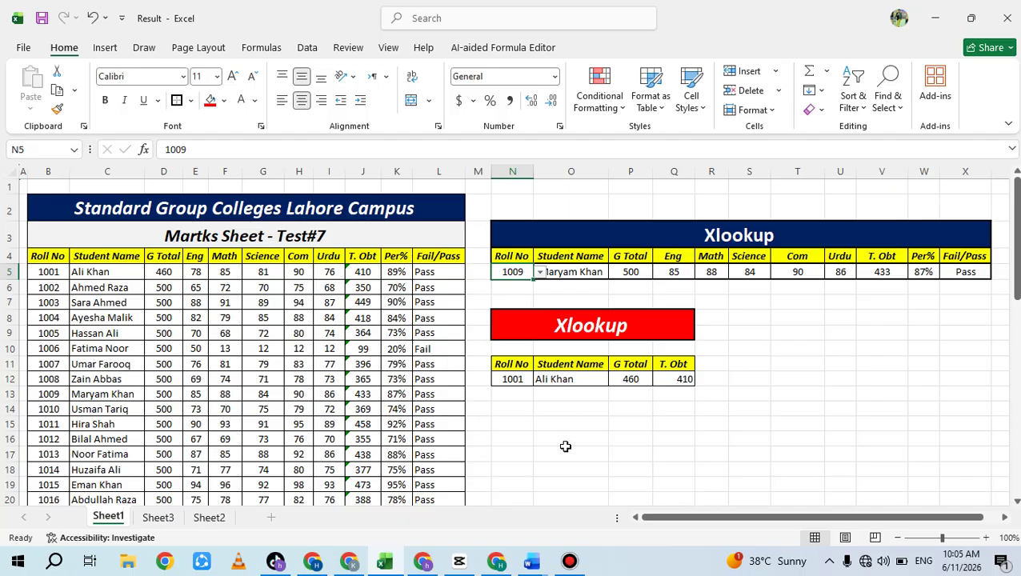
click(569, 561)
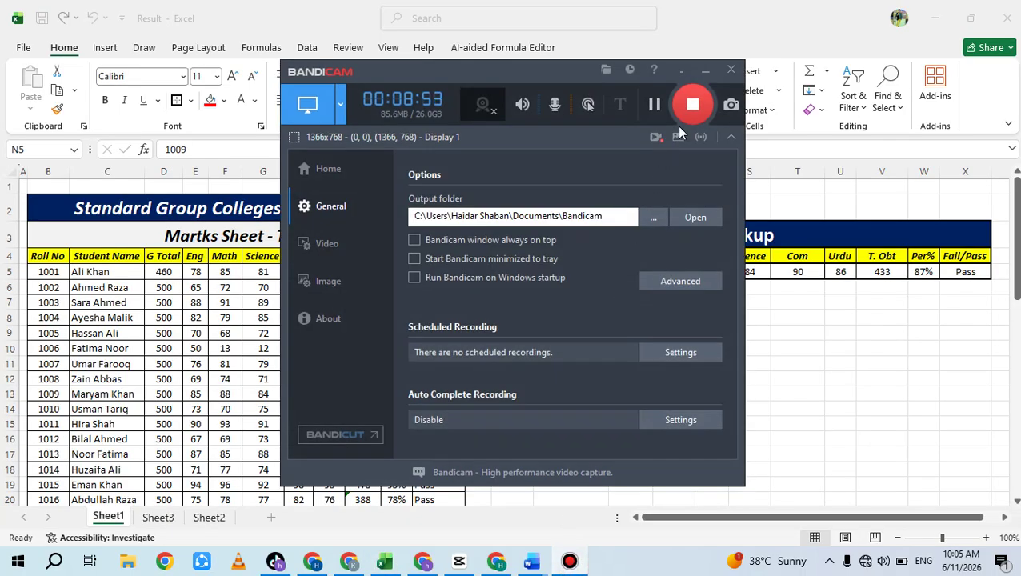